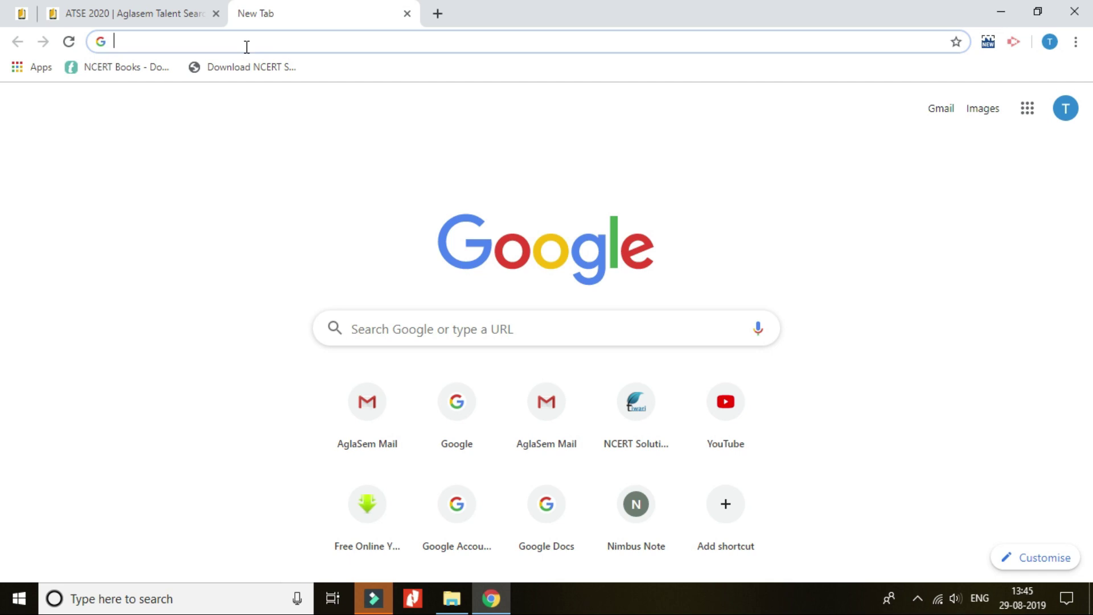
Load atse.aglasem.com and open its Apply Now announcement.
{"action": "type", "text": "atse"}
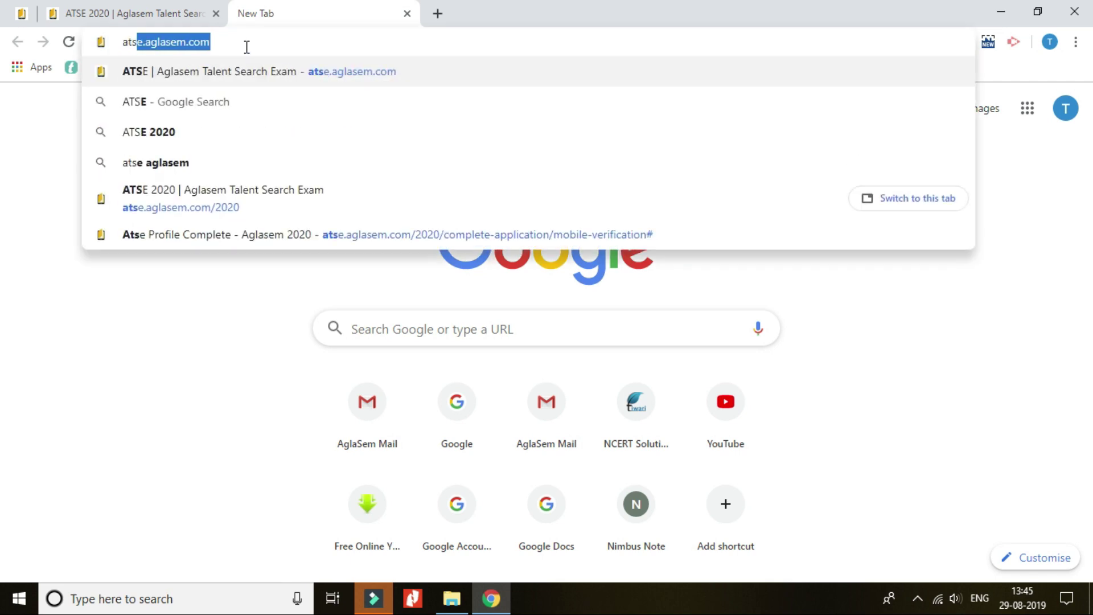
{"action": "type", "text": ".ag"}
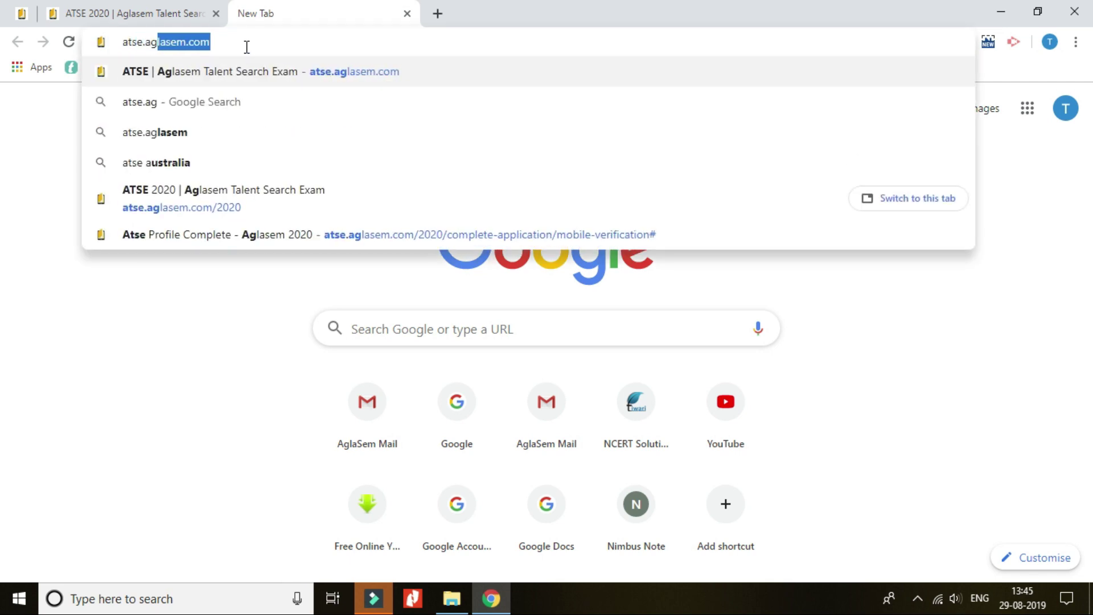
{"action": "type", "text": "lasem"}
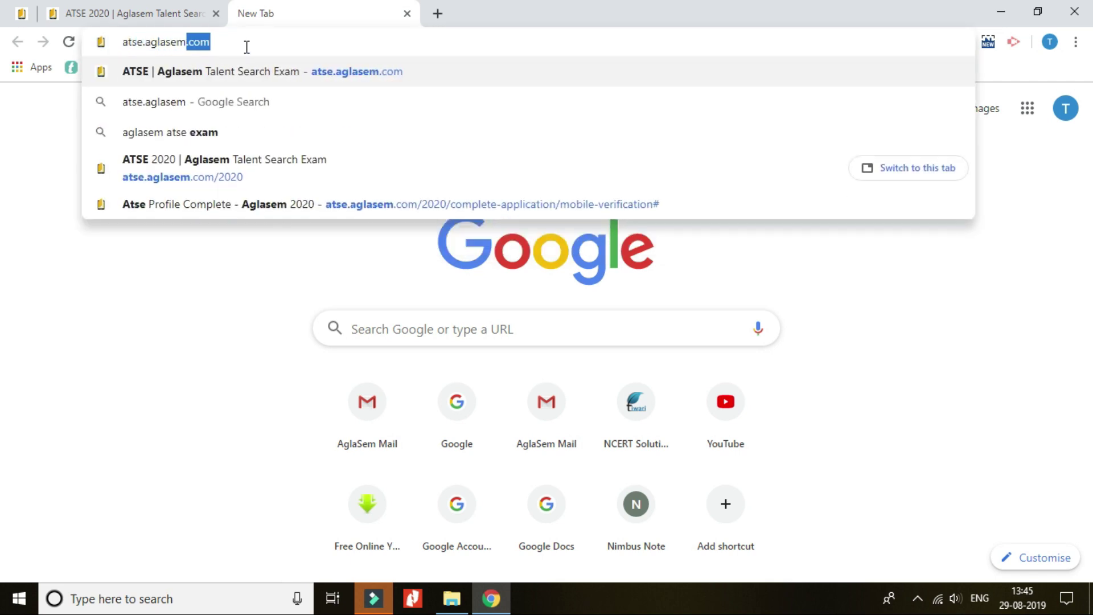
{"action": "type", "text": ".com"}
{"action": "key", "text": "Return"}
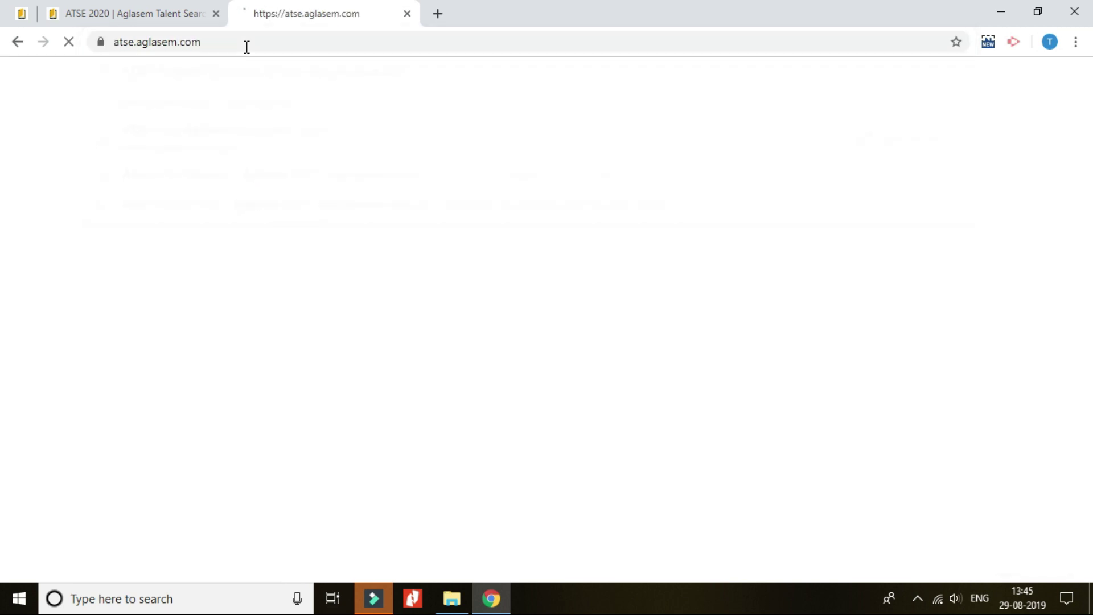
{"action": "left_click", "coordinate": [767, 235]}
{"action": "key", "text": "ctrl+t"}
{"action": "type", "text": "www."}
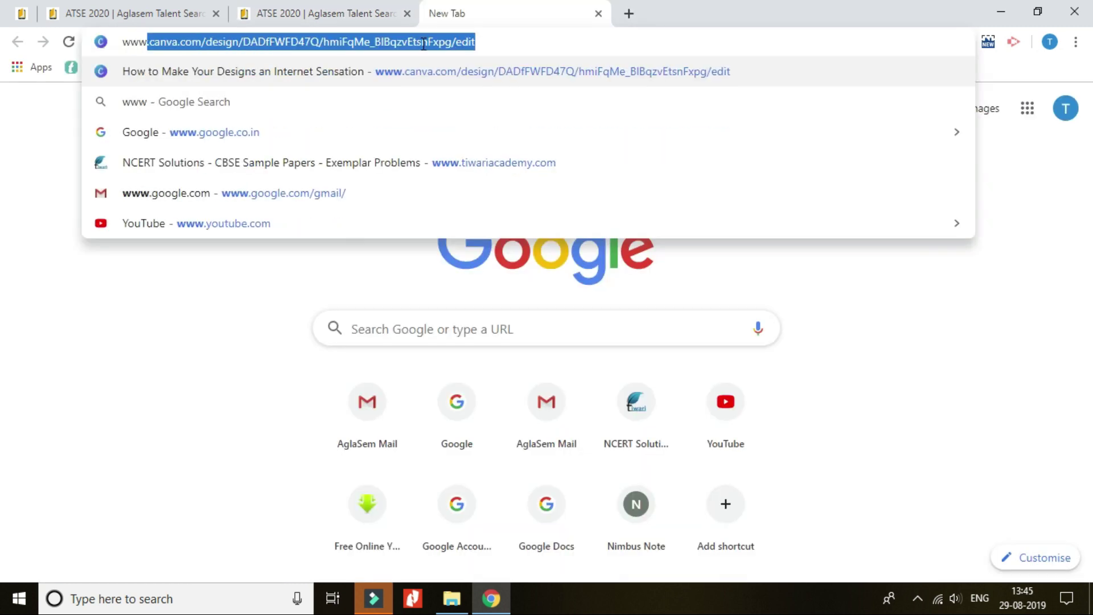
{"action": "type", "text": "agl"}
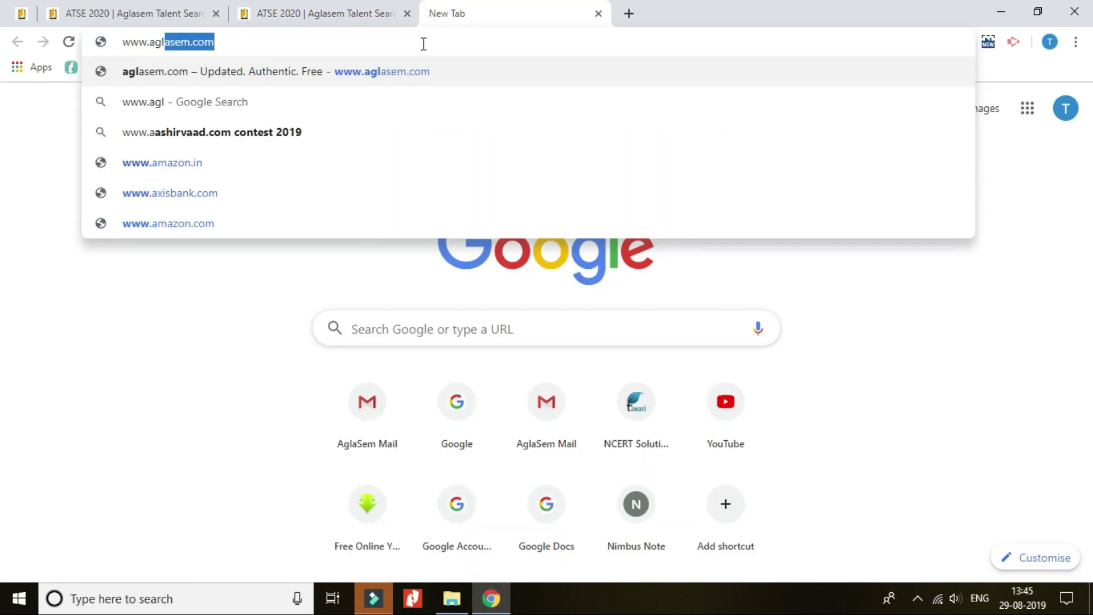
{"action": "type", "text": "asem.com"}
{"action": "key", "text": "Return"}
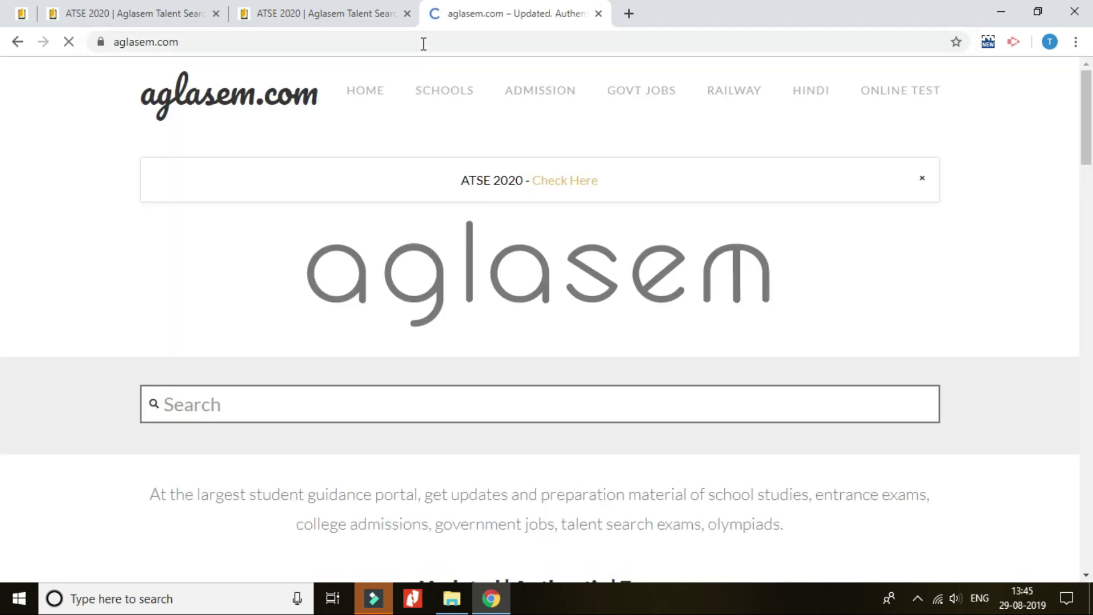
{"action": "left_click", "coordinate": [562, 182]}
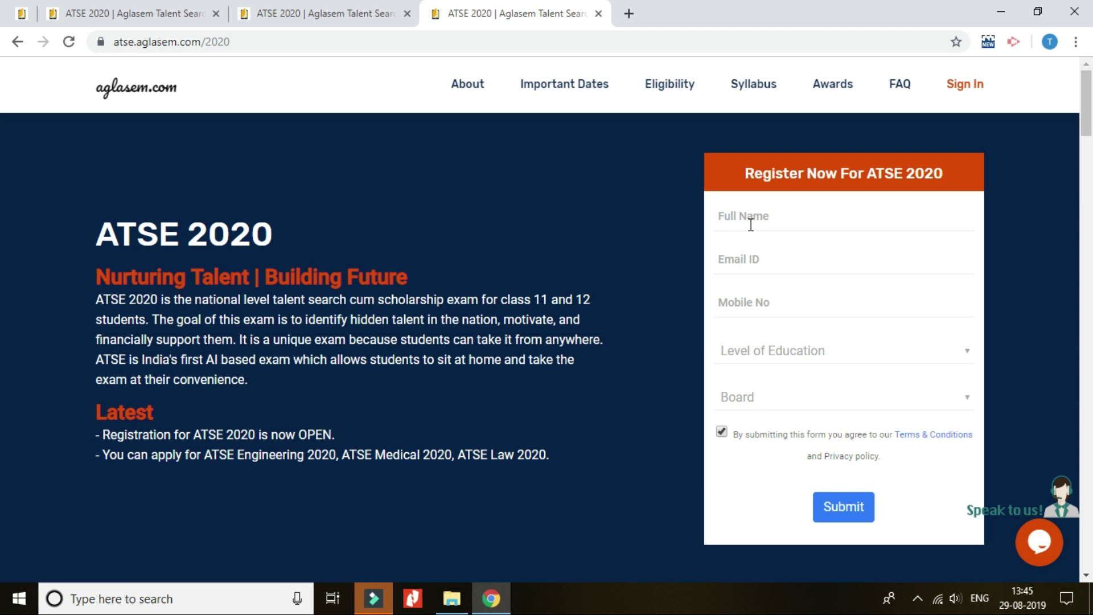
Fill in the student's full name, e-mail address and mobile number.
{"action": "left_click", "coordinate": [751, 225]}
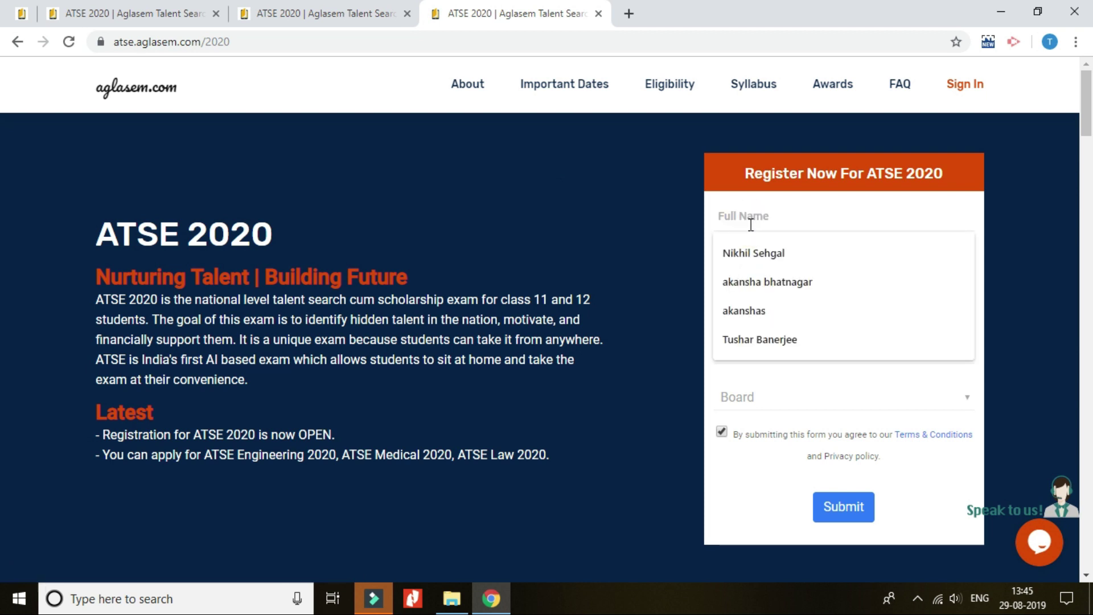
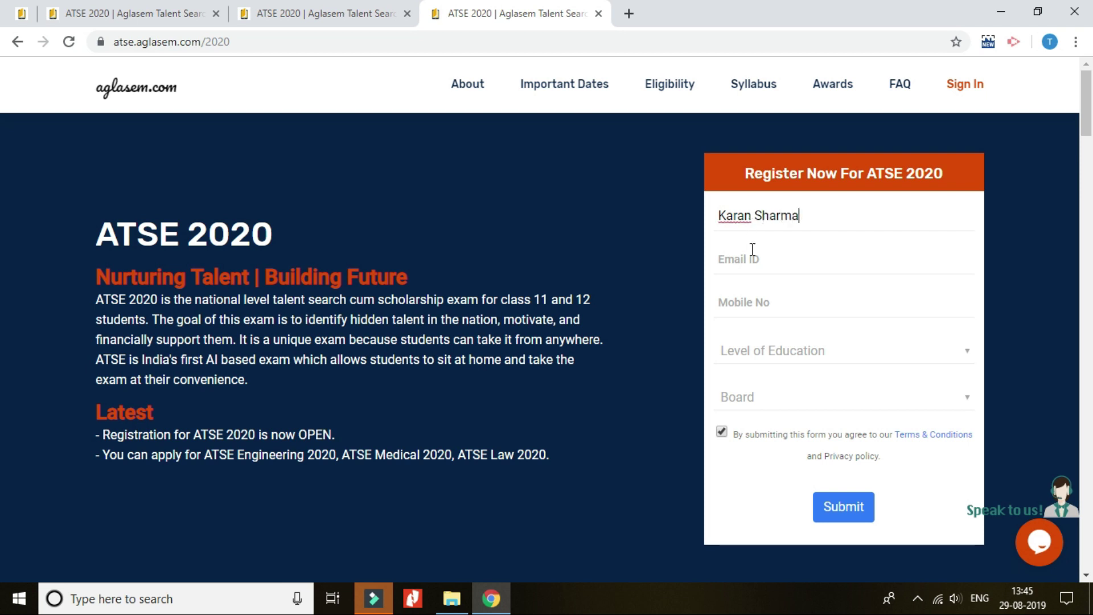
{"action": "left_click", "coordinate": [752, 259]}
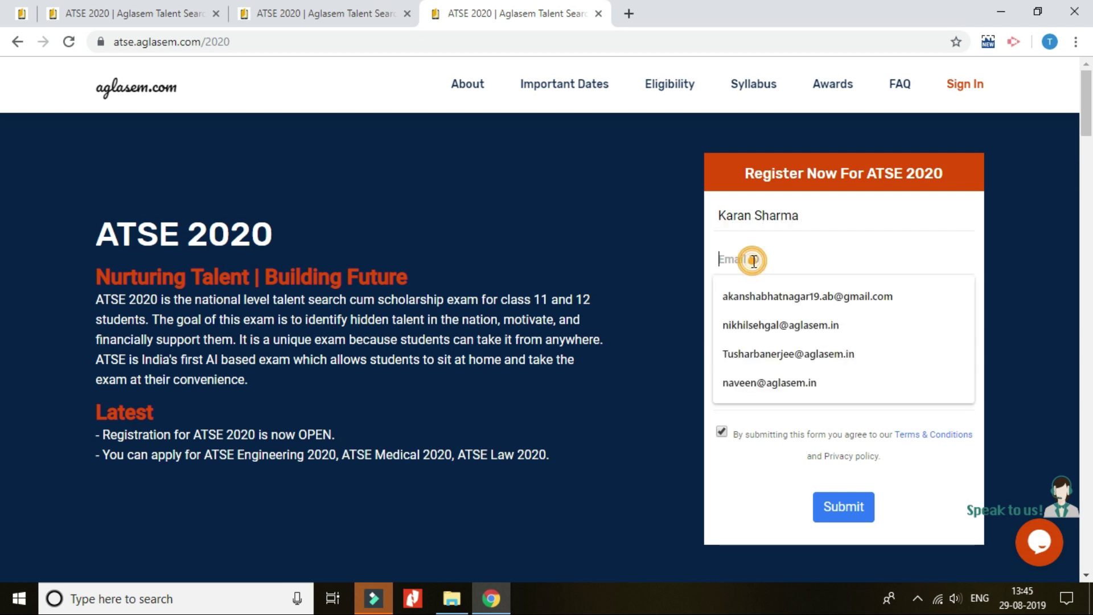
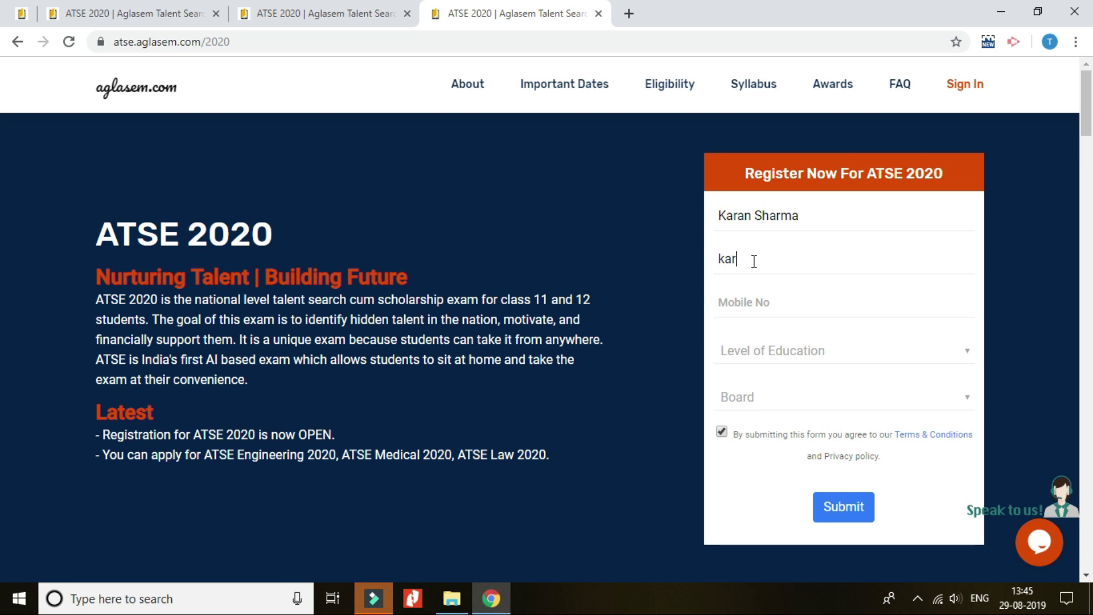
{"action": "left_click", "coordinate": [766, 297]}
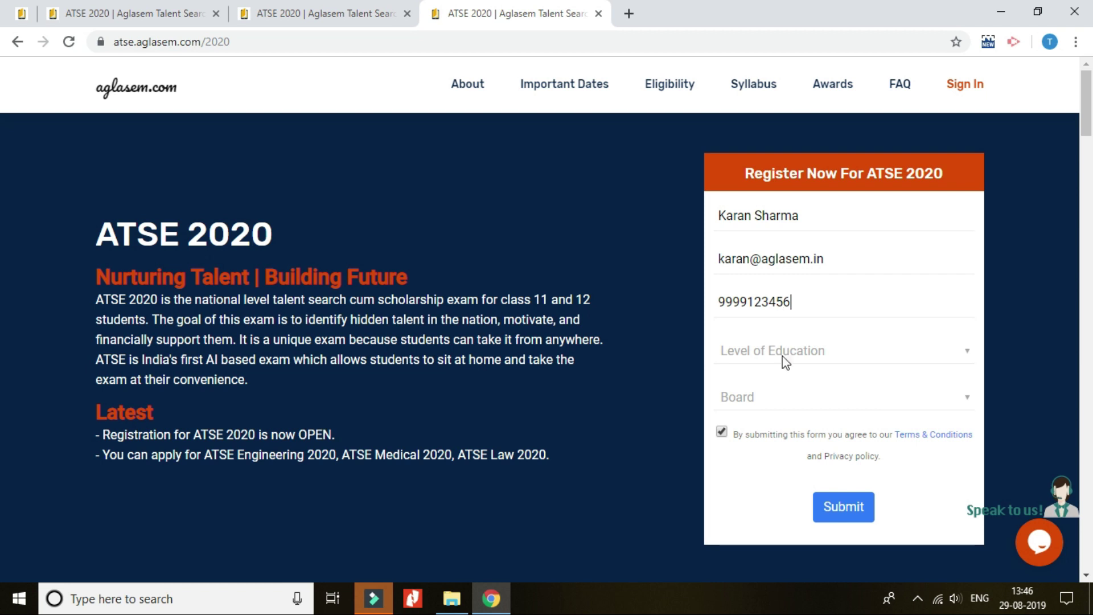
Choose Class 12 and CBSE board, keep the terms accepted, and submit the form.
{"action": "left_click", "coordinate": [783, 352]}
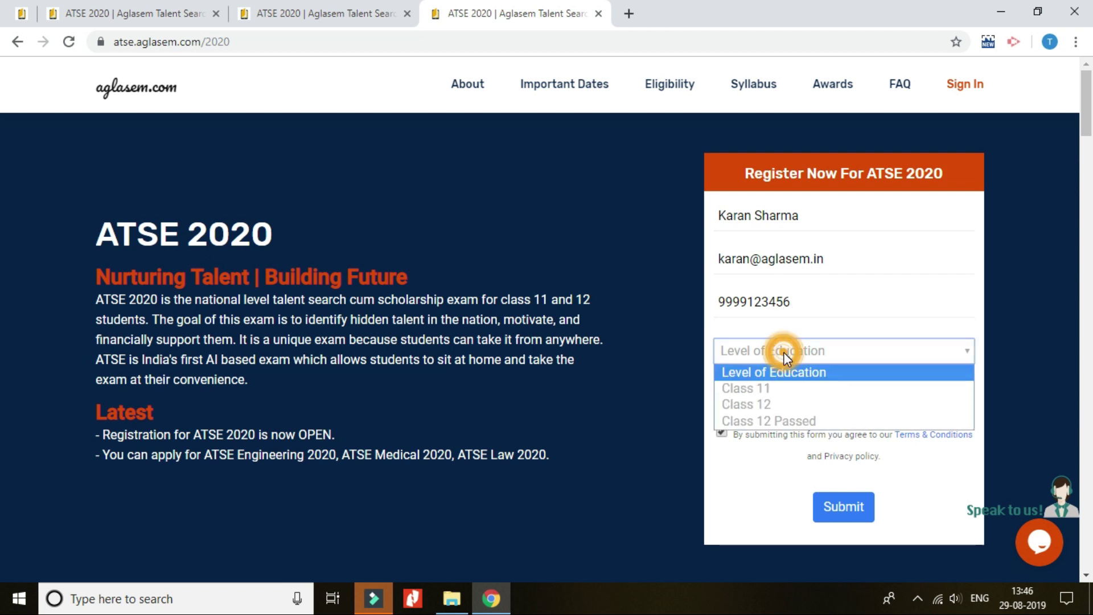
{"action": "left_click", "coordinate": [778, 404]}
{"action": "left_click", "coordinate": [777, 399]}
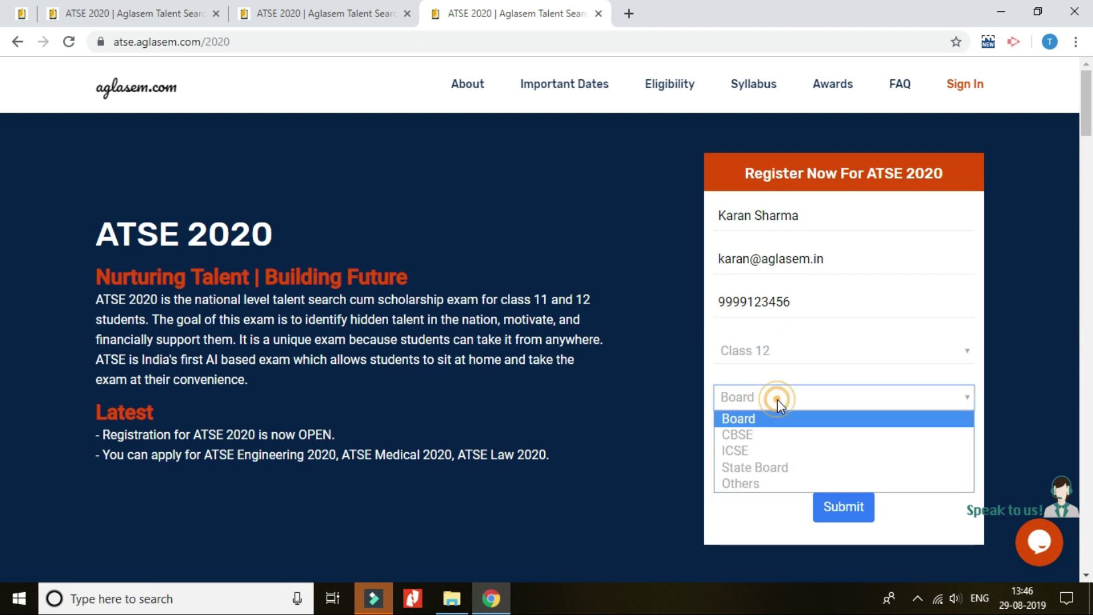
{"action": "left_click", "coordinate": [769, 436]}
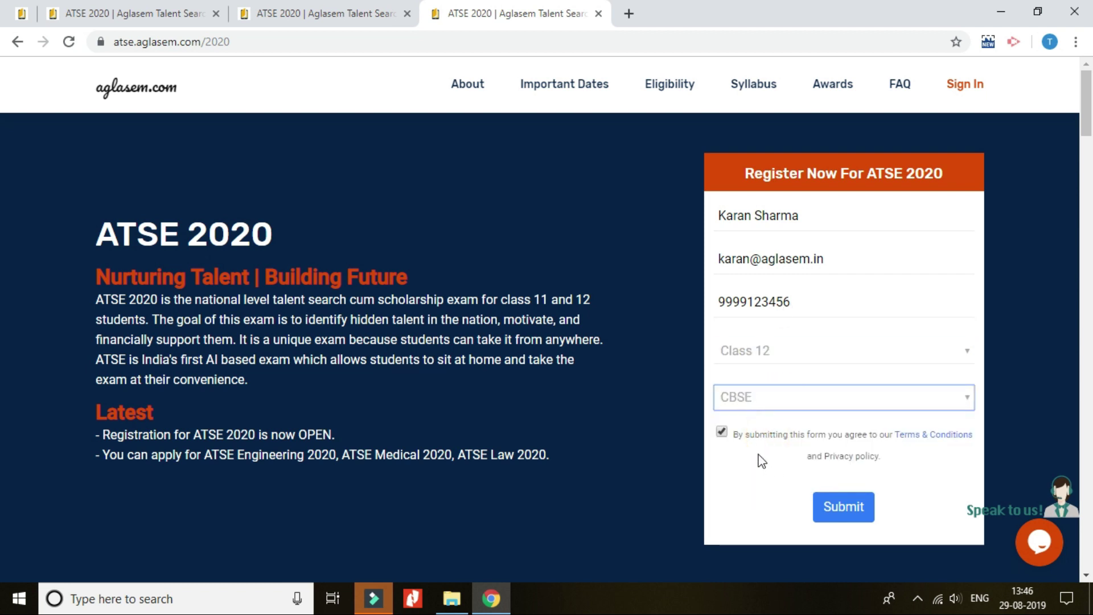
{"action": "left_click", "coordinate": [723, 432]}
{"action": "left_click", "coordinate": [723, 431]}
{"action": "left_click", "coordinate": [835, 507]}
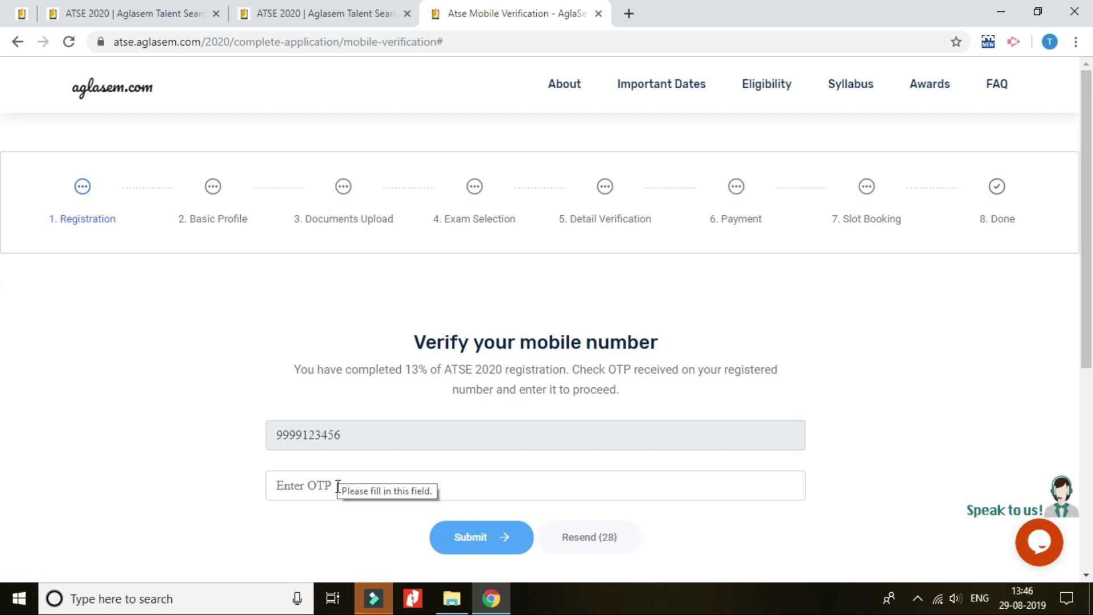
Enter the OTP received by SMS and submit it to verify the mobile number.
{"action": "left_click", "coordinate": [318, 480]}
{"action": "type", "text": "1"}
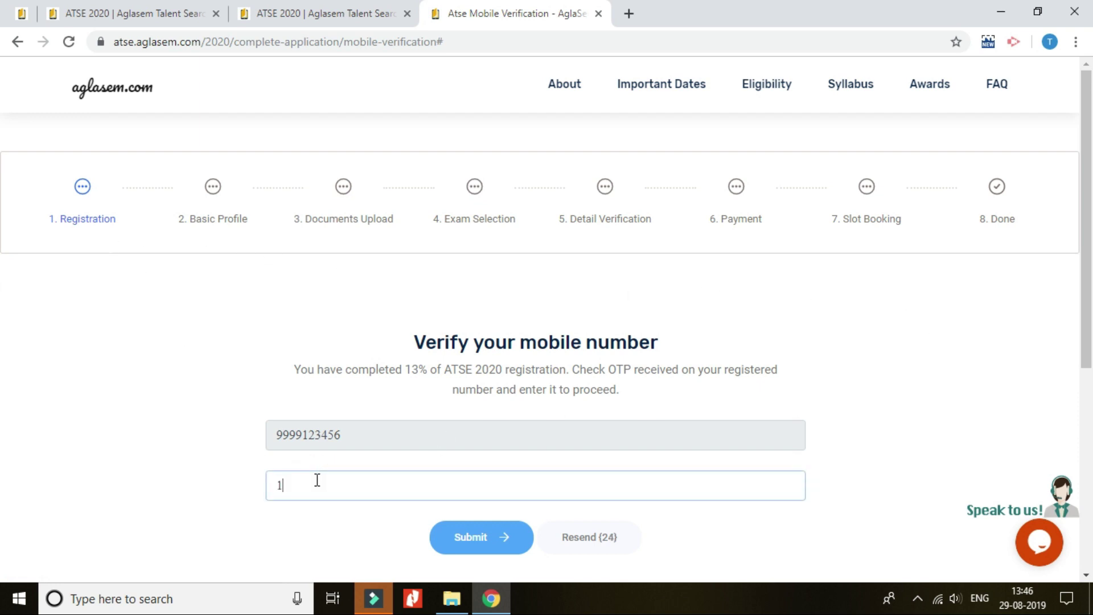
{"action": "type", "text": "234"}
{"action": "left_click", "coordinate": [459, 535]}
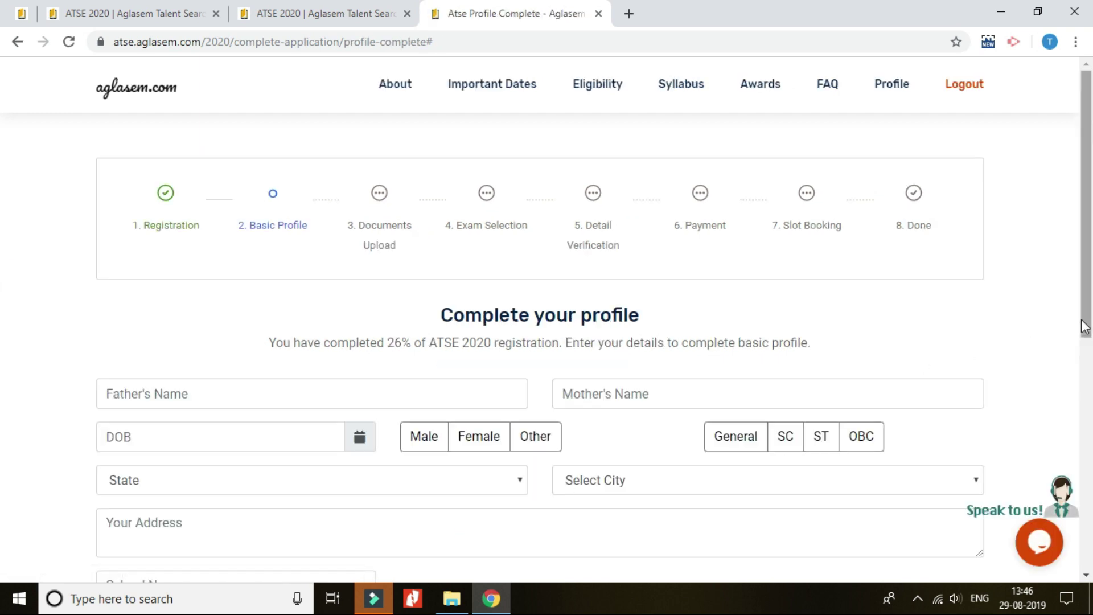
Enter the father's and mother's names in the profile form.
{"action": "scroll", "coordinate": [3, 287], "scroll_direction": "down", "scroll_amount": 3}
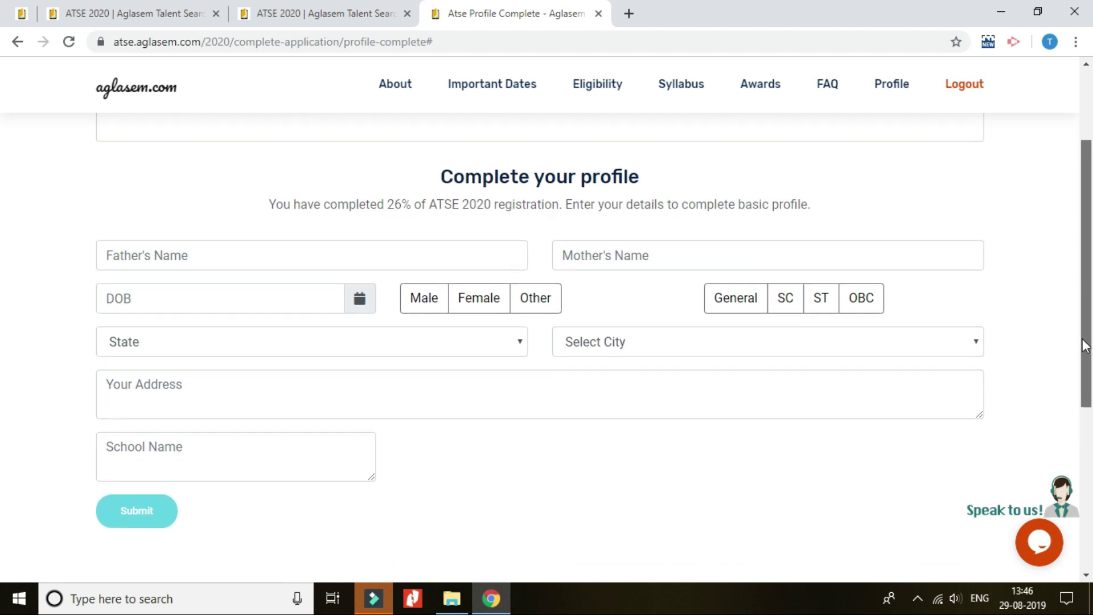
{"action": "scroll", "coordinate": [1085, 318], "scroll_direction": "up", "scroll_amount": 3}
{"action": "left_click", "coordinate": [313, 374]}
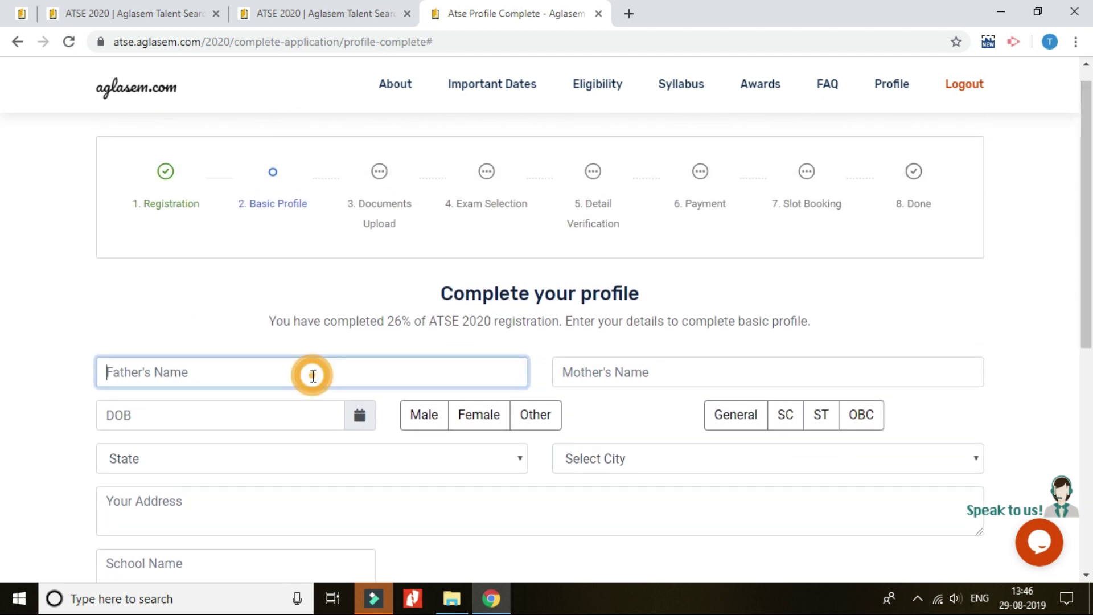
{"action": "left_click", "coordinate": [627, 372]}
{"action": "type", "text": "Poonam"}
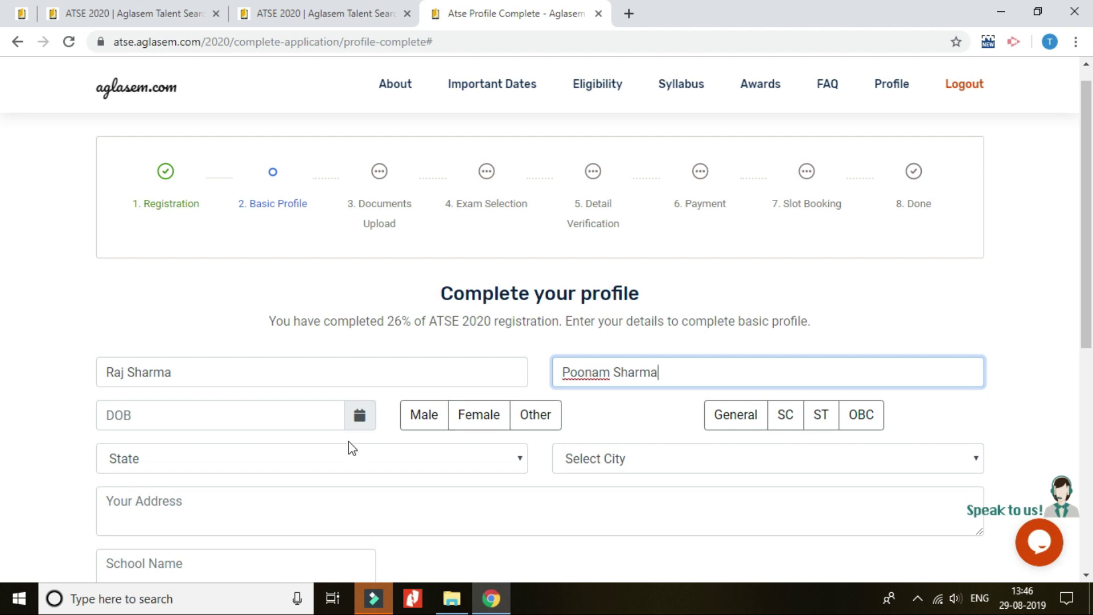
Pick the student's date of birth, and set gender to Male and category to General.
{"action": "left_click", "coordinate": [362, 419]}
{"action": "left_click", "coordinate": [106, 198]}
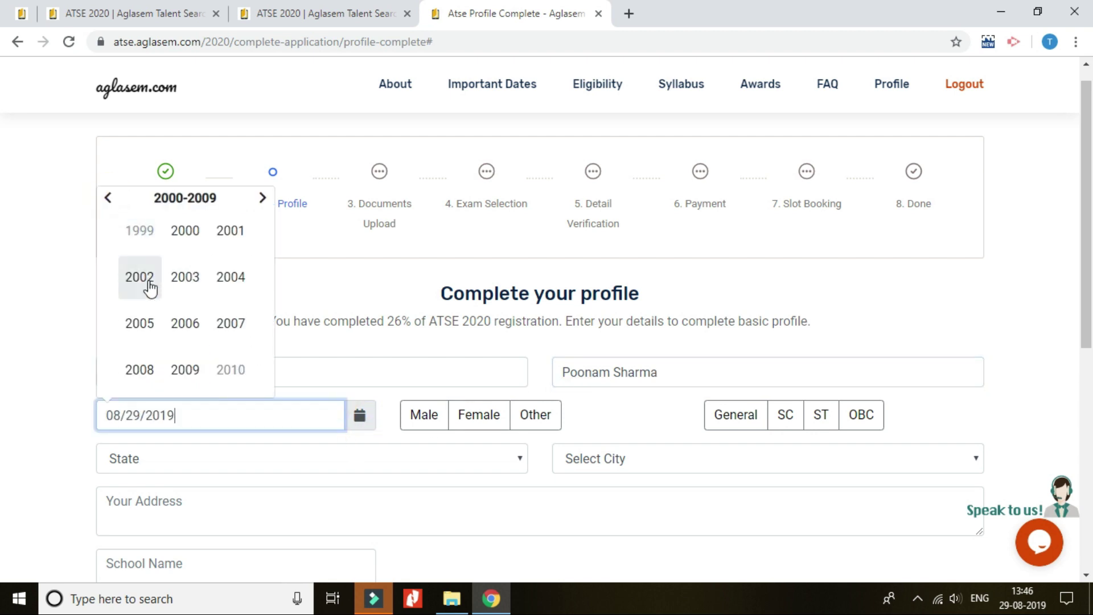
{"action": "left_click", "coordinate": [181, 278]}
{"action": "left_click", "coordinate": [180, 288]}
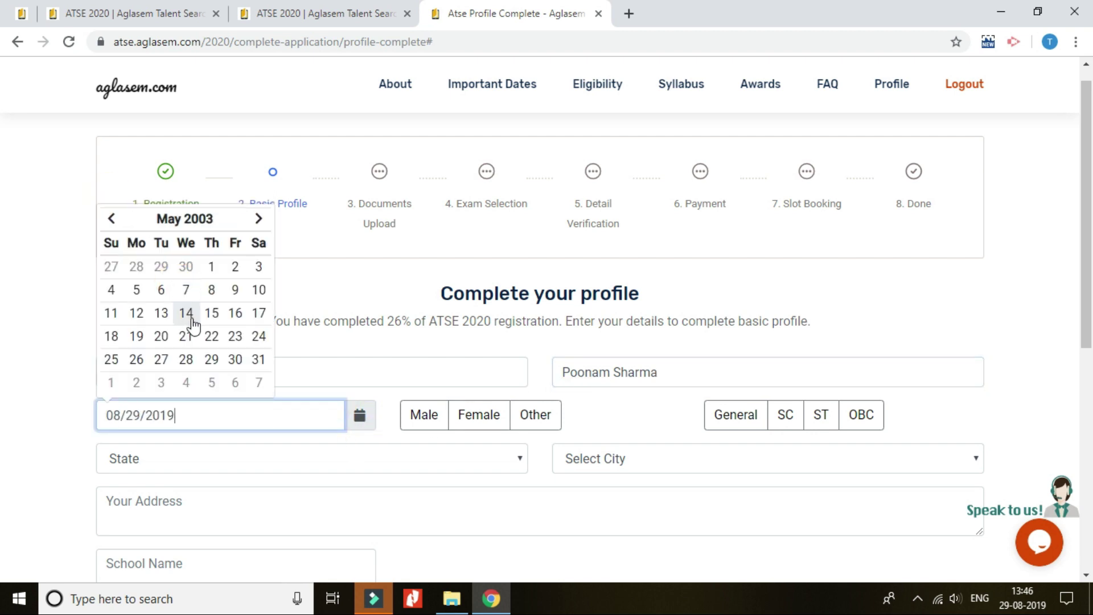
{"action": "left_click", "coordinate": [113, 315]}
{"action": "left_click", "coordinate": [414, 421]}
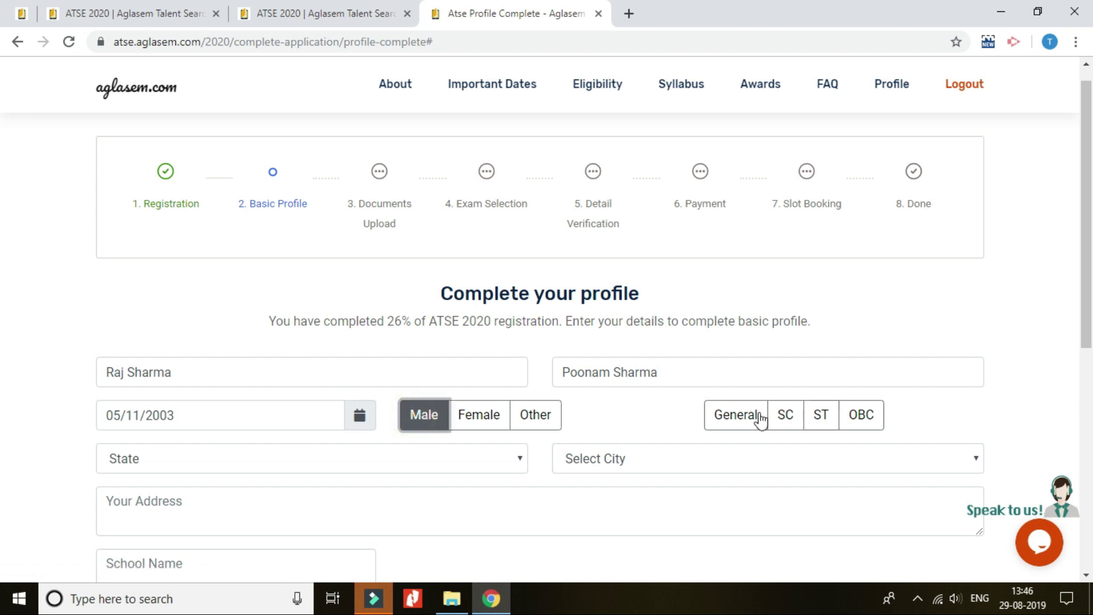
{"action": "left_click", "coordinate": [735, 416]}
Choose Delhi as the state and New Delhi as the city.
{"action": "left_click", "coordinate": [477, 456]}
{"action": "scroll", "coordinate": [340, 397], "scroll_direction": "down", "scroll_amount": 1}
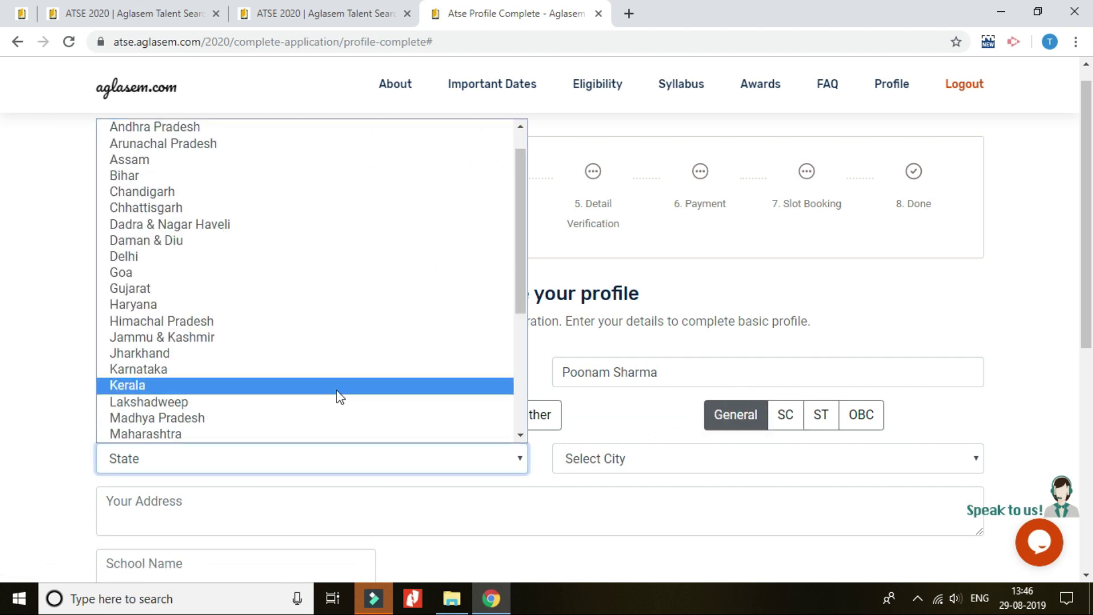
{"action": "left_click", "coordinate": [285, 257]}
{"action": "left_click", "coordinate": [668, 473]}
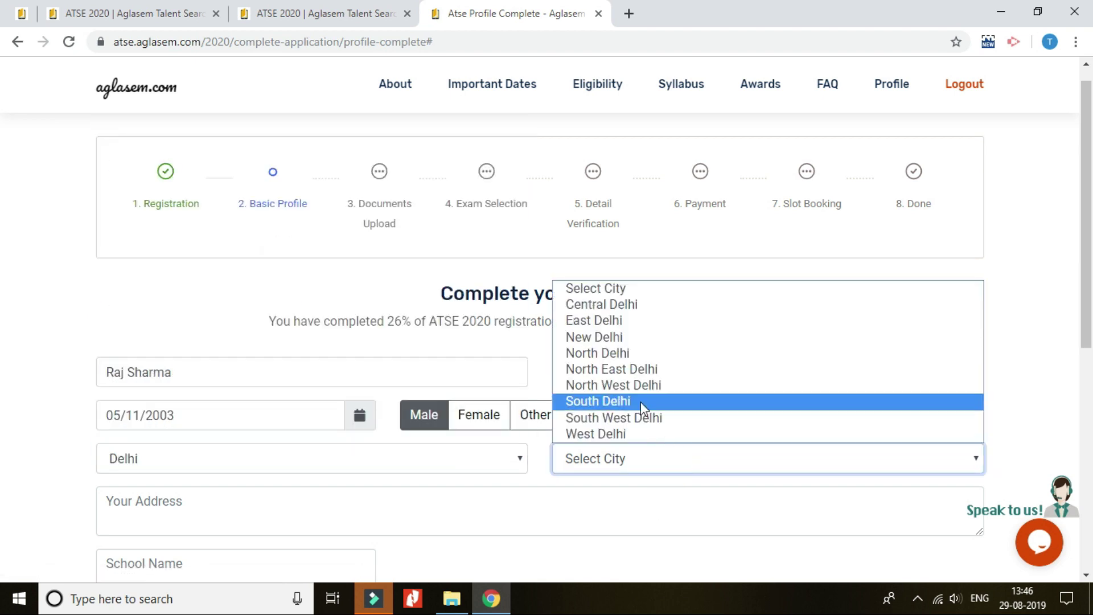
{"action": "left_click", "coordinate": [635, 341]}
Enter the home address and school name 'DAV Public School Roh', then submit the profile.
{"action": "left_click", "coordinate": [296, 498]}
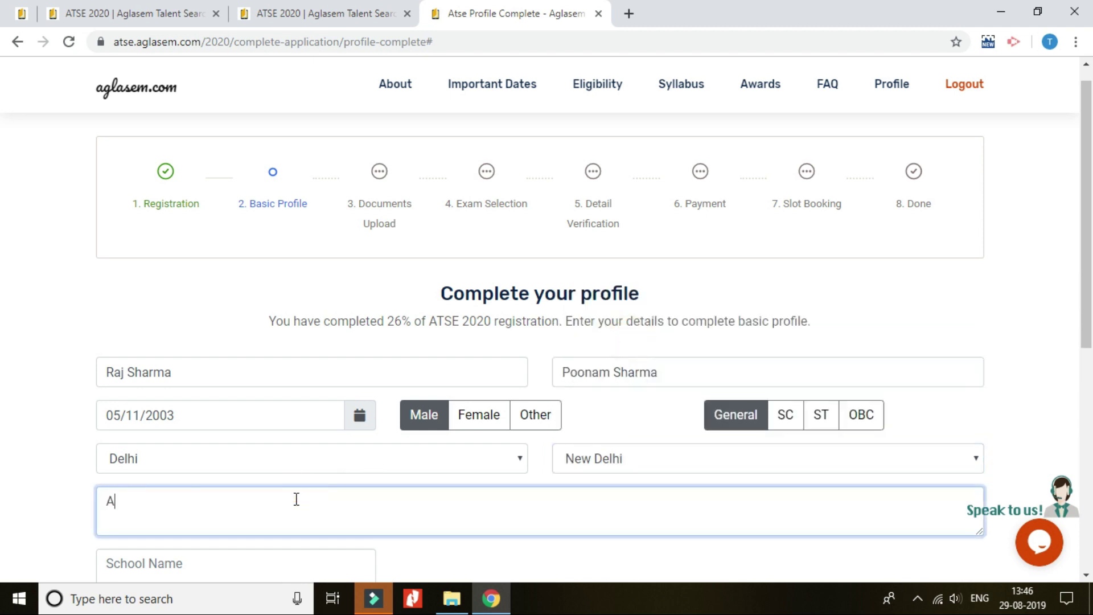
{"action": "scroll", "coordinate": [285, 489], "scroll_direction": "down", "scroll_amount": 2}
{"action": "left_click", "coordinate": [189, 484]}
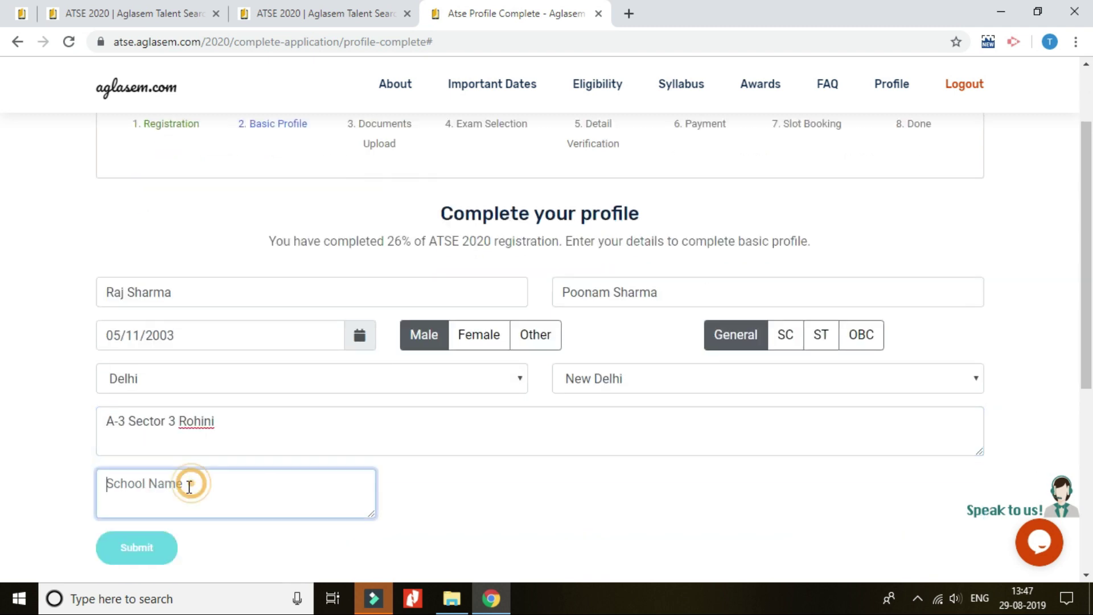
{"action": "type", "text": "DAV Public School Roh"}
{"action": "left_click", "coordinate": [137, 547]}
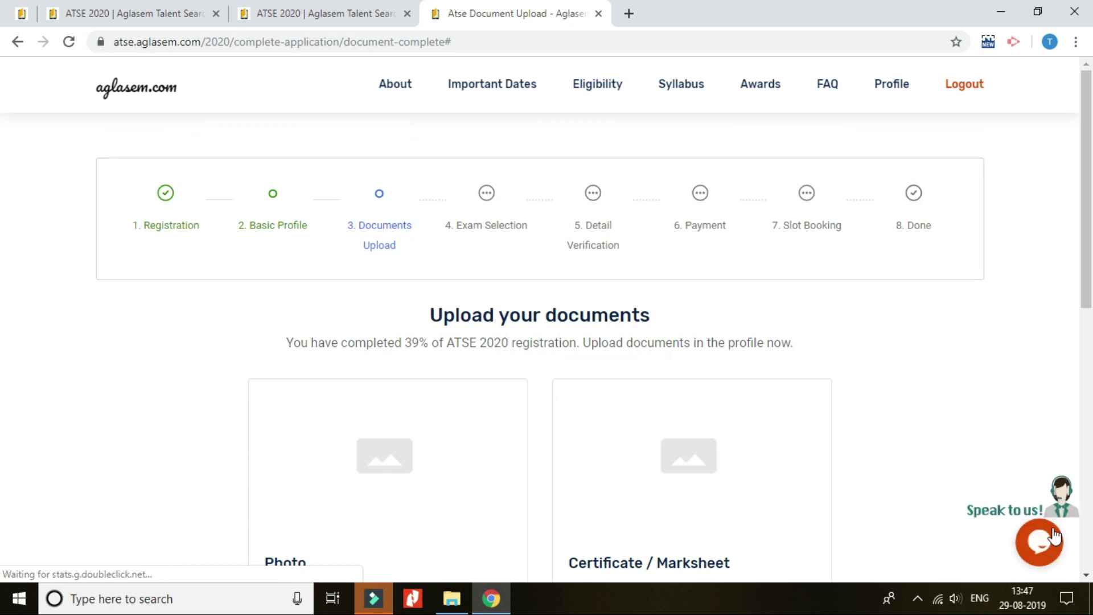
Upload 66.png as the photo.
{"action": "scroll", "coordinate": [990, 454], "scroll_direction": "down", "scroll_amount": 3}
{"action": "scroll", "coordinate": [991, 453], "scroll_direction": "up", "scroll_amount": 3}
{"action": "scroll", "coordinate": [991, 453], "scroll_direction": "down", "scroll_amount": 3}
{"action": "left_click", "coordinate": [293, 487]}
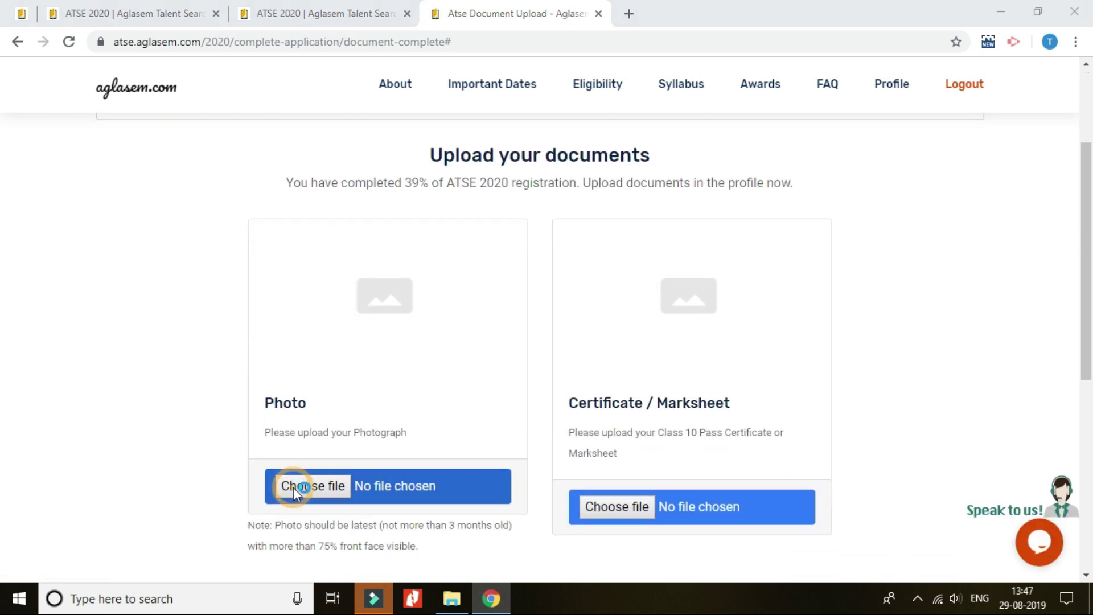
{"action": "left_click", "coordinate": [200, 193]}
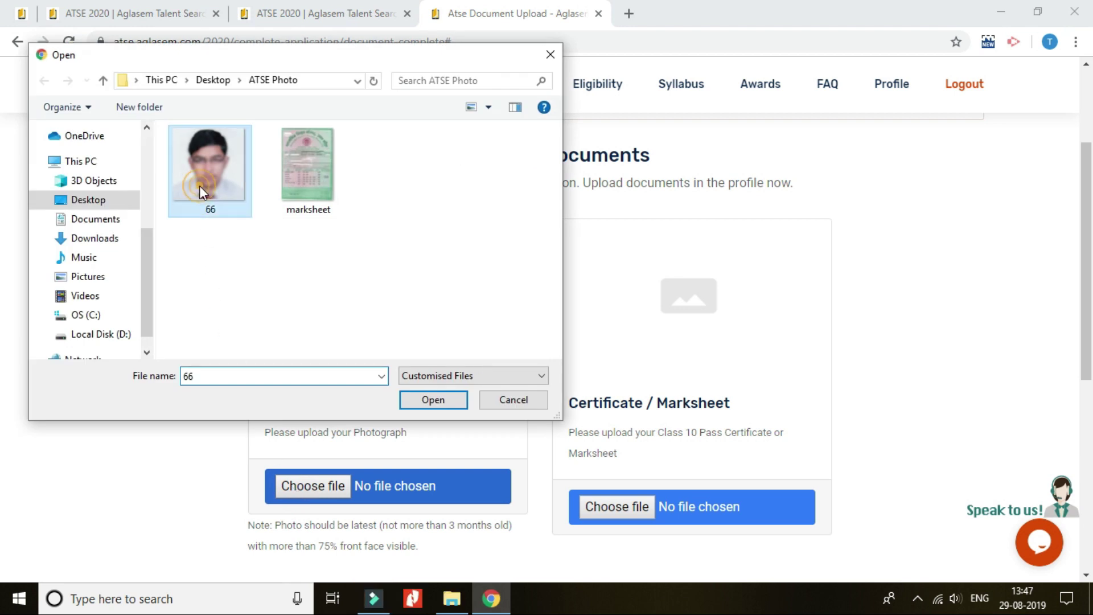
{"action": "left_click", "coordinate": [423, 400]}
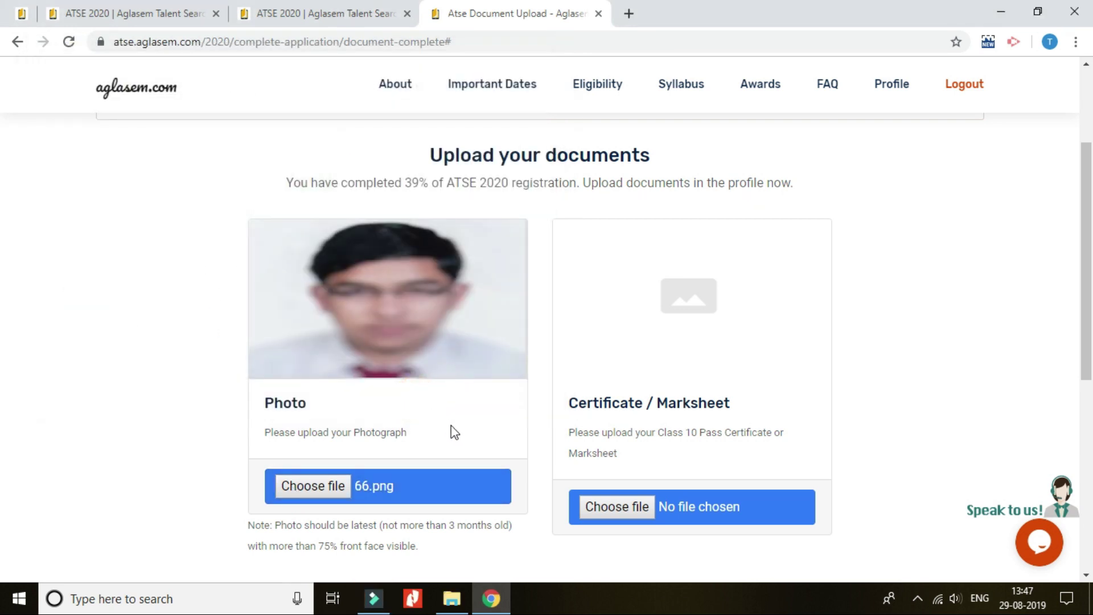
Upload marksheet.jpeg as the certificate and submit the documents.
{"action": "left_click", "coordinate": [606, 505]}
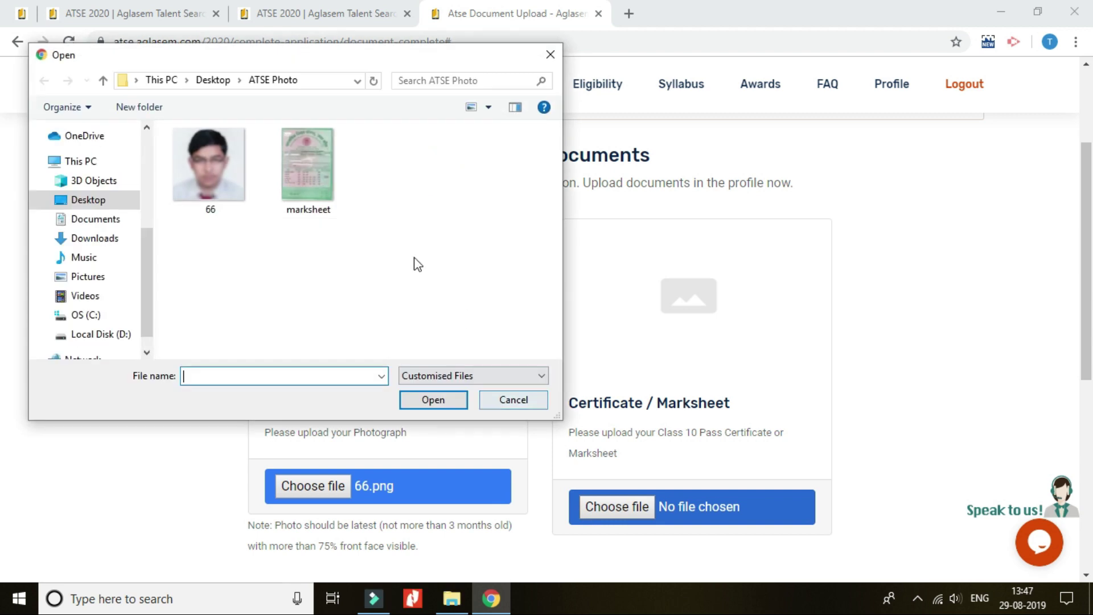
{"action": "left_click", "coordinate": [308, 171]}
{"action": "left_click", "coordinate": [433, 400]}
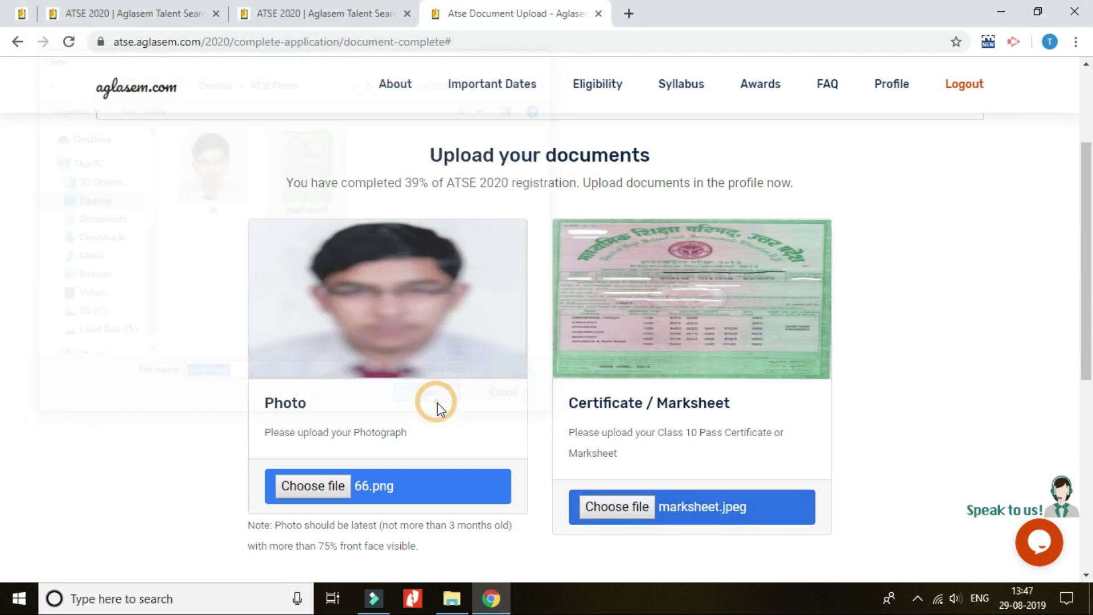
{"action": "scroll", "coordinate": [913, 337], "scroll_direction": "down", "scroll_amount": 3}
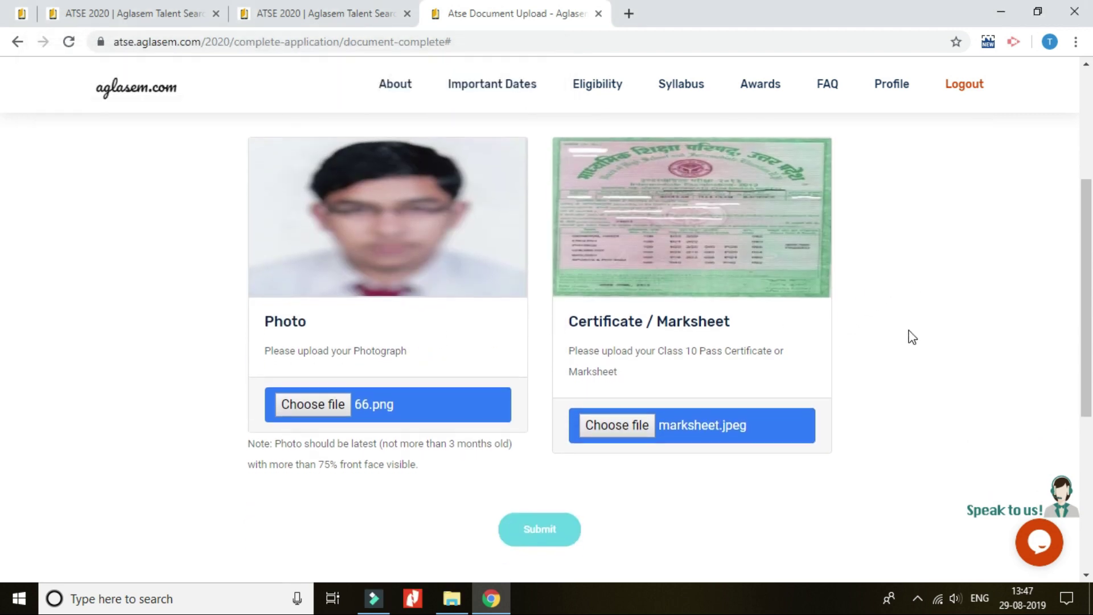
{"action": "left_click", "coordinate": [540, 452]}
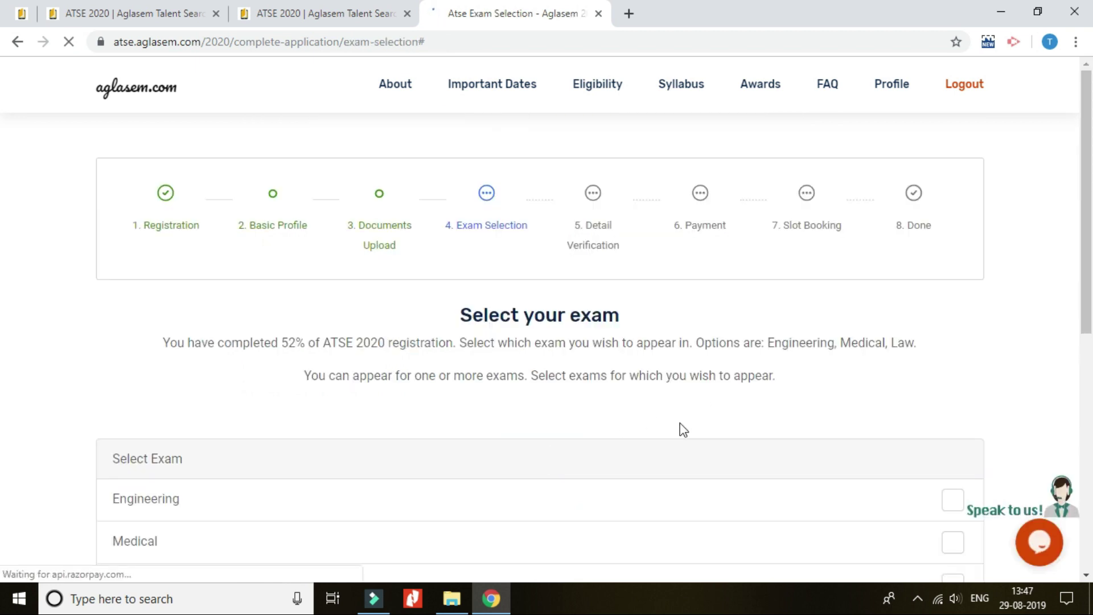
Select the Law exam (250, inclusive of GST) and submit the selection.
{"action": "scroll", "coordinate": [1081, 245], "scroll_direction": "down", "scroll_amount": 2}
{"action": "scroll", "coordinate": [1078, 246], "scroll_direction": "down", "scroll_amount": 2}
{"action": "scroll", "coordinate": [1063, 268], "scroll_direction": "up", "scroll_amount": 1}
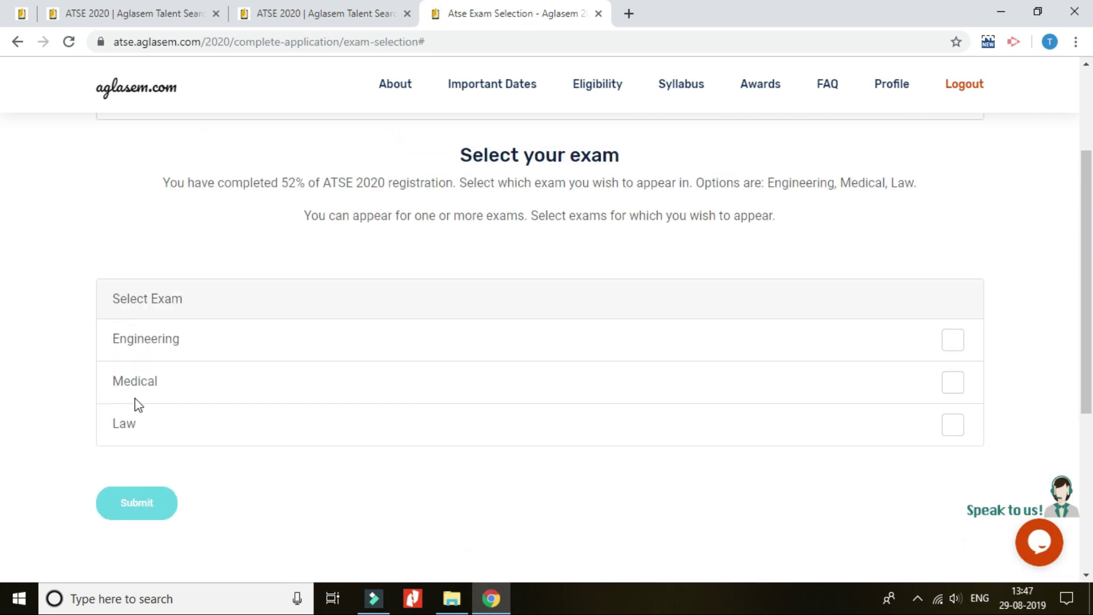
{"action": "left_click", "coordinate": [137, 423]}
{"action": "left_click", "coordinate": [947, 422]}
{"action": "left_click", "coordinate": [123, 504]}
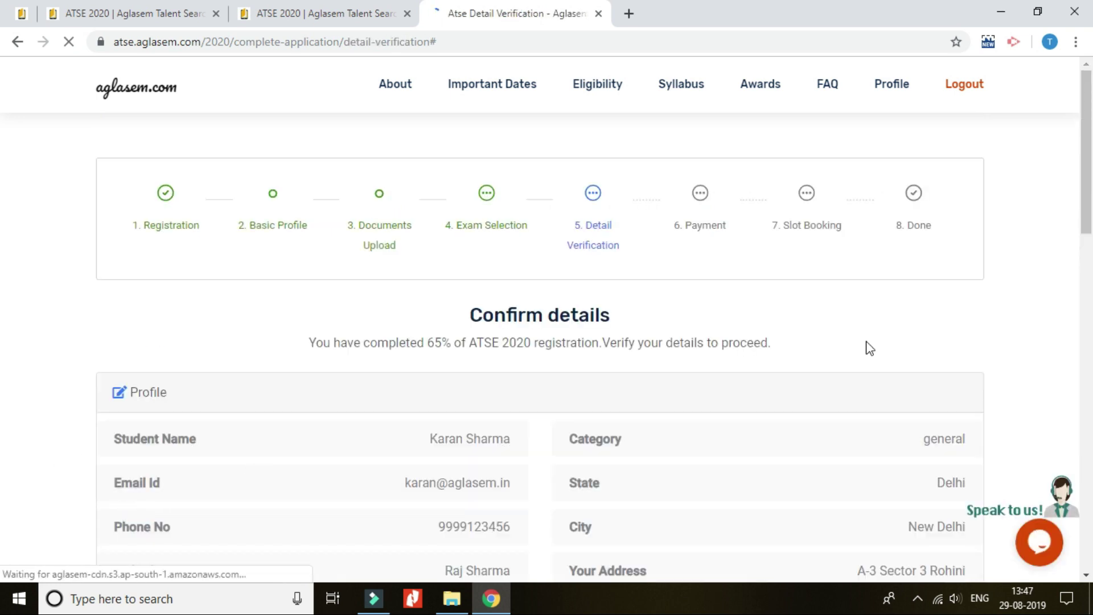
Review the details, keep the accuracy declaration ticked, and verify them.
{"action": "scroll", "coordinate": [1044, 289], "scroll_direction": "down", "scroll_amount": 3}
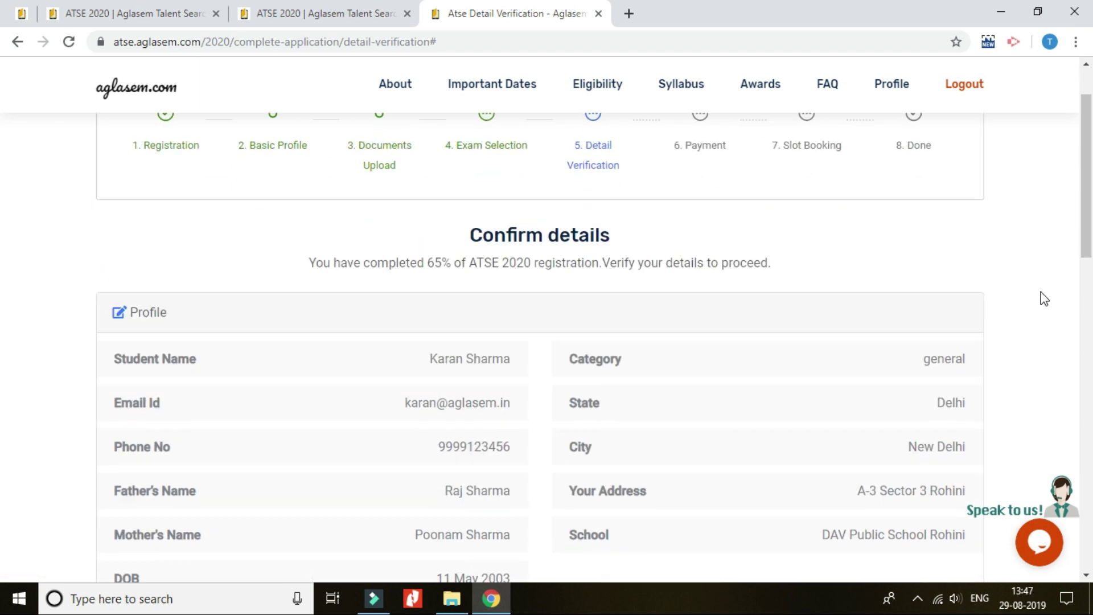
{"action": "scroll", "coordinate": [1044, 308], "scroll_direction": "down", "scroll_amount": 5}
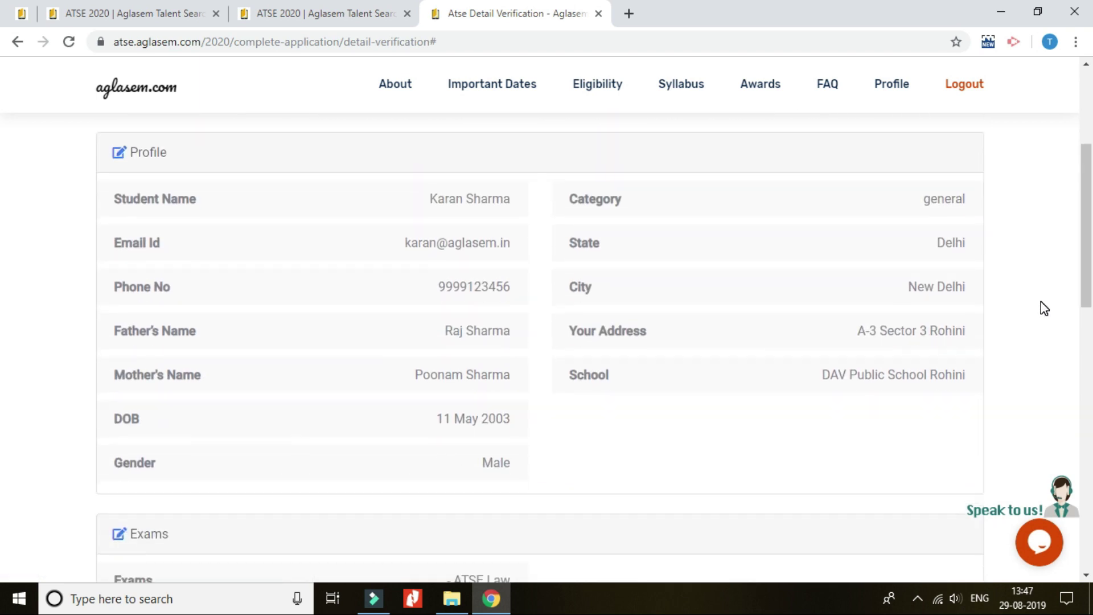
{"action": "scroll", "coordinate": [1044, 310], "scroll_direction": "down", "scroll_amount": 6}
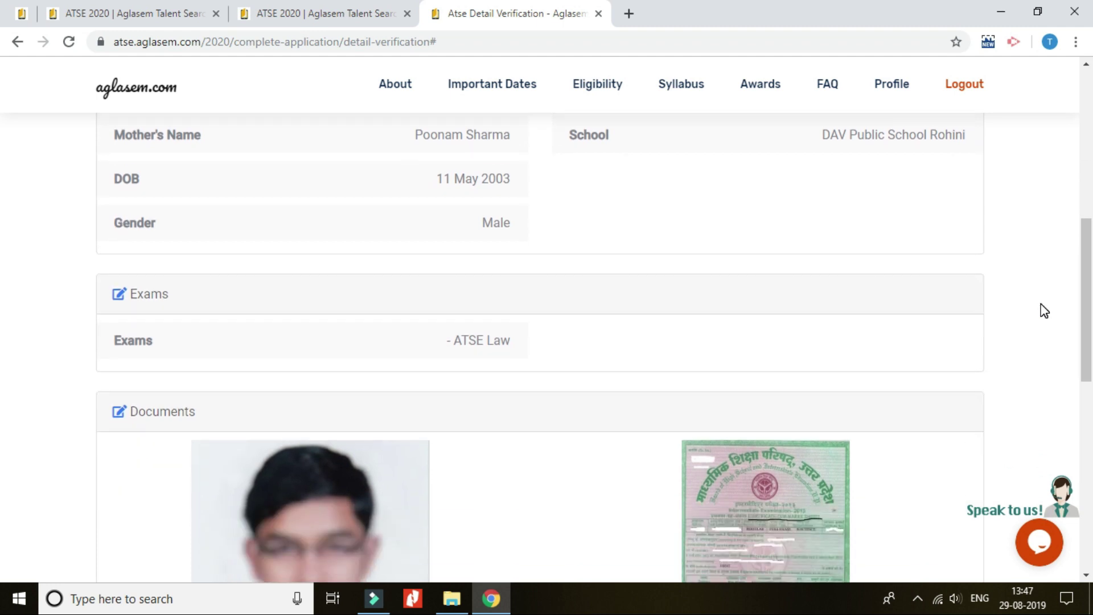
{"action": "scroll", "coordinate": [1044, 310], "scroll_direction": "down", "scroll_amount": 2}
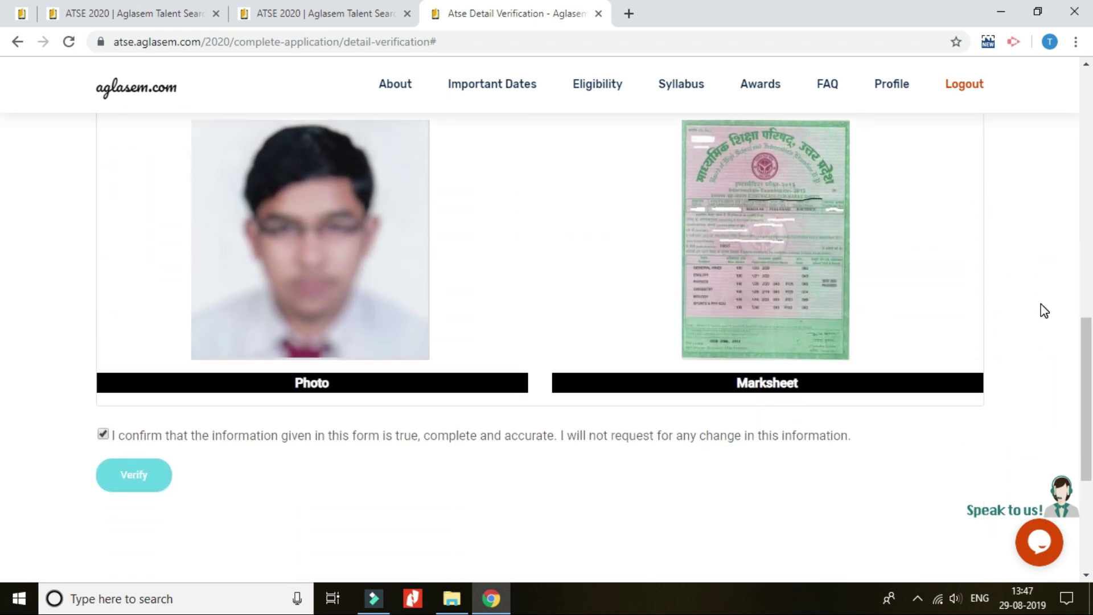
{"action": "left_click", "coordinate": [105, 436]}
{"action": "left_click", "coordinate": [105, 436]}
{"action": "left_click", "coordinate": [127, 484]}
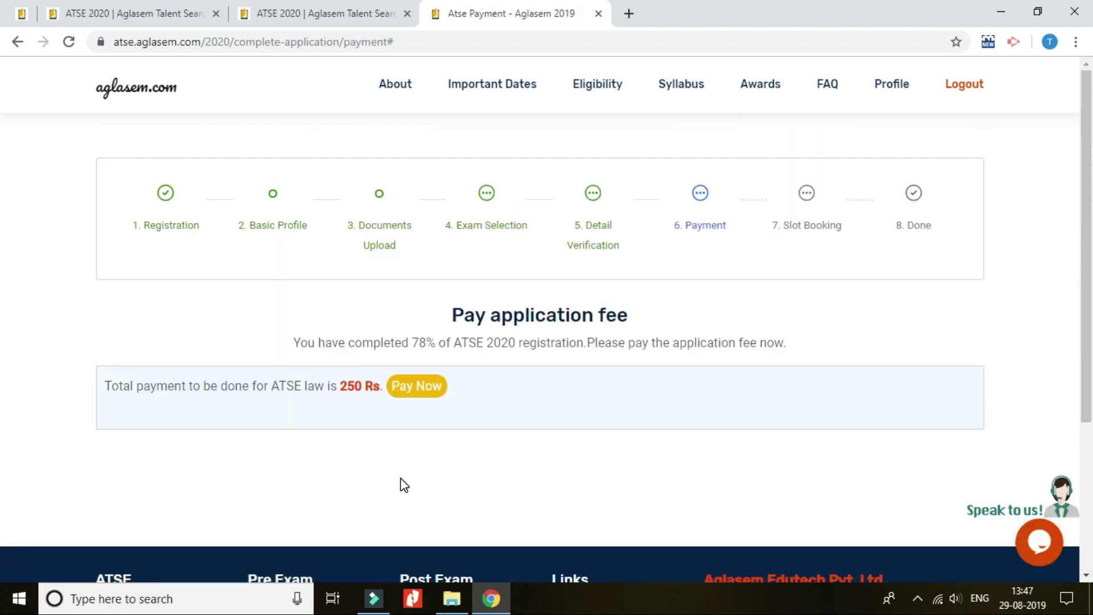
Pay the 250 Rs ATSE Law application fee via Pay Now.
{"action": "left_click", "coordinate": [415, 390]}
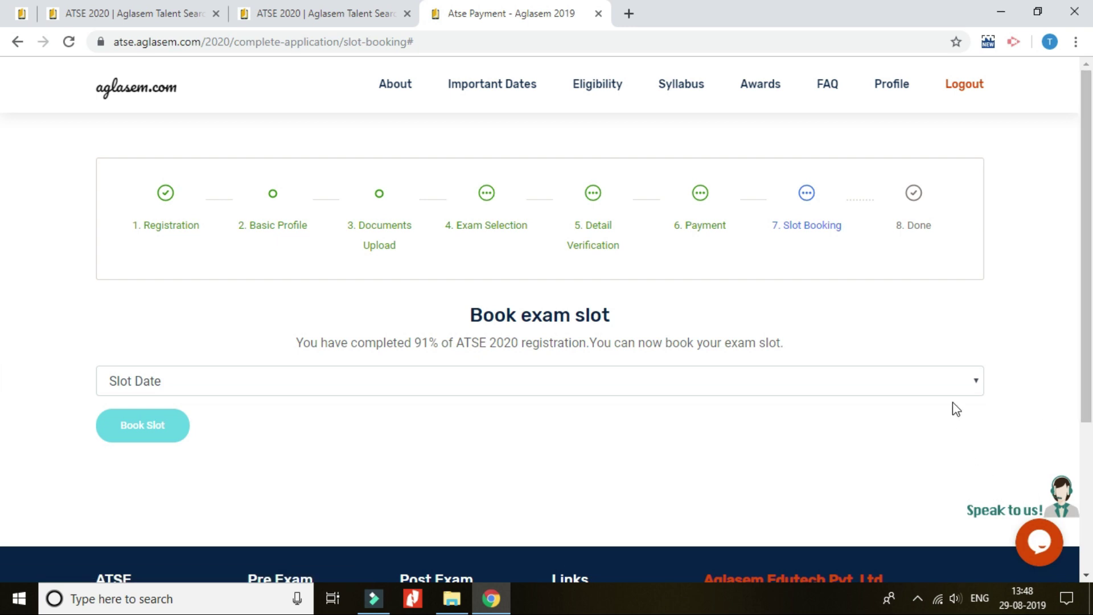
Choose 28 Dec 2019 as the slot date and book the exam slot.
{"action": "left_click", "coordinate": [945, 384]}
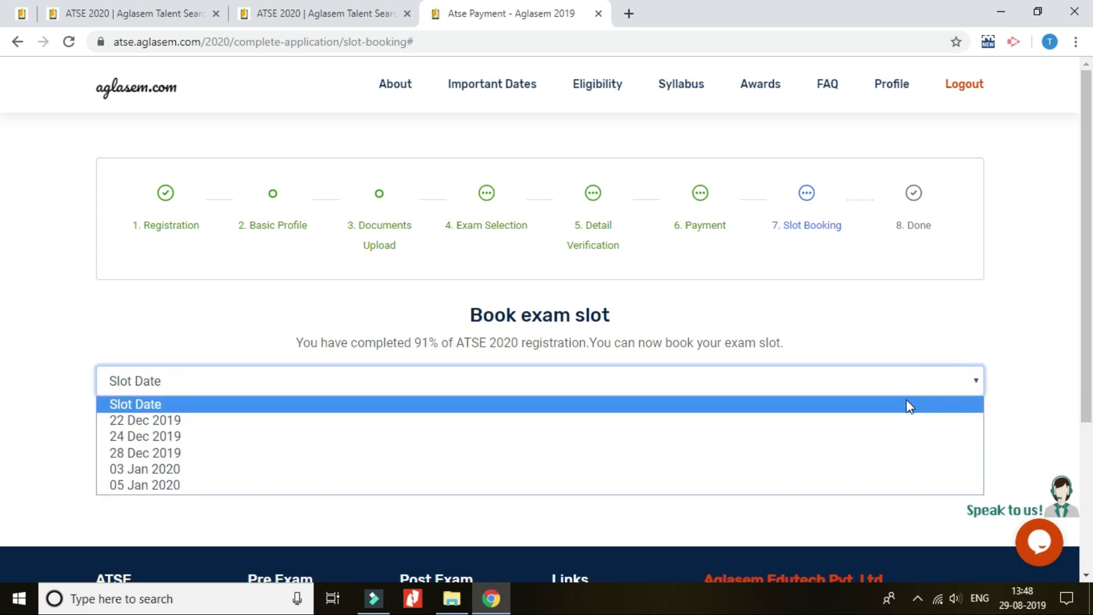
{"action": "left_click", "coordinate": [832, 454]}
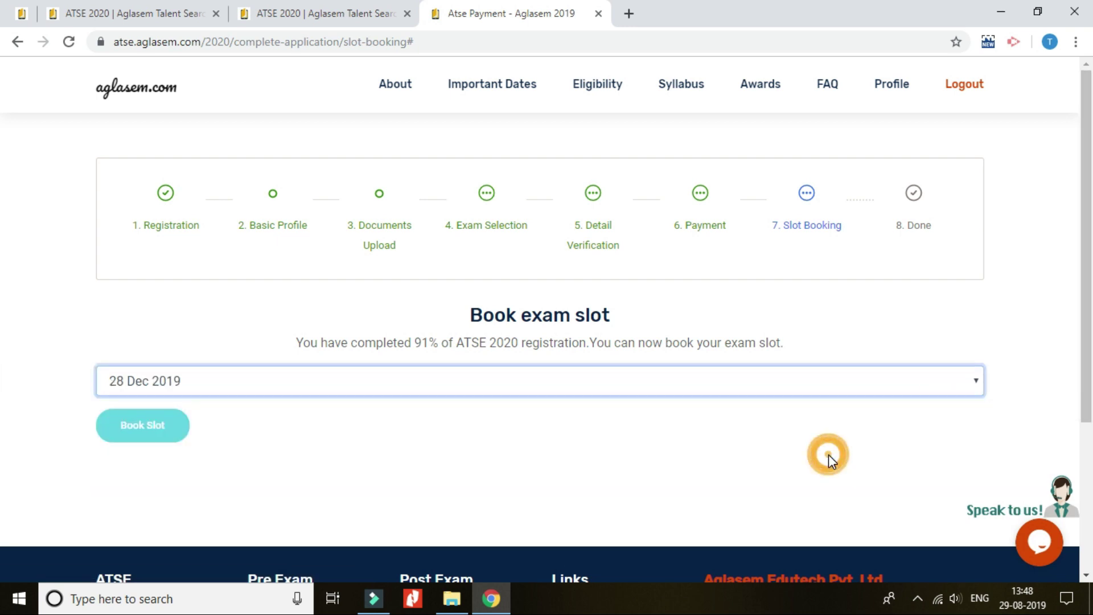
{"action": "left_click", "coordinate": [172, 431]}
{"action": "scroll", "coordinate": [1025, 250], "scroll_direction": "down", "scroll_amount": 14}
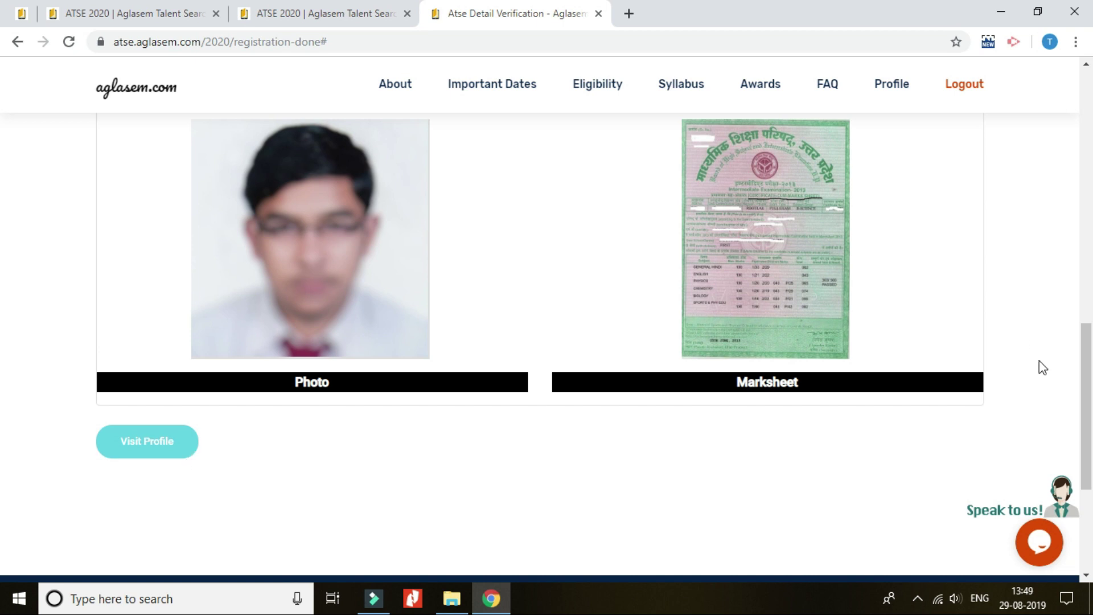
Print the Registration Completed page to PDF, replacing the existing file.
{"action": "scroll", "coordinate": [1042, 367], "scroll_direction": "up", "scroll_amount": 14}
{"action": "left_click", "coordinate": [629, 154]}
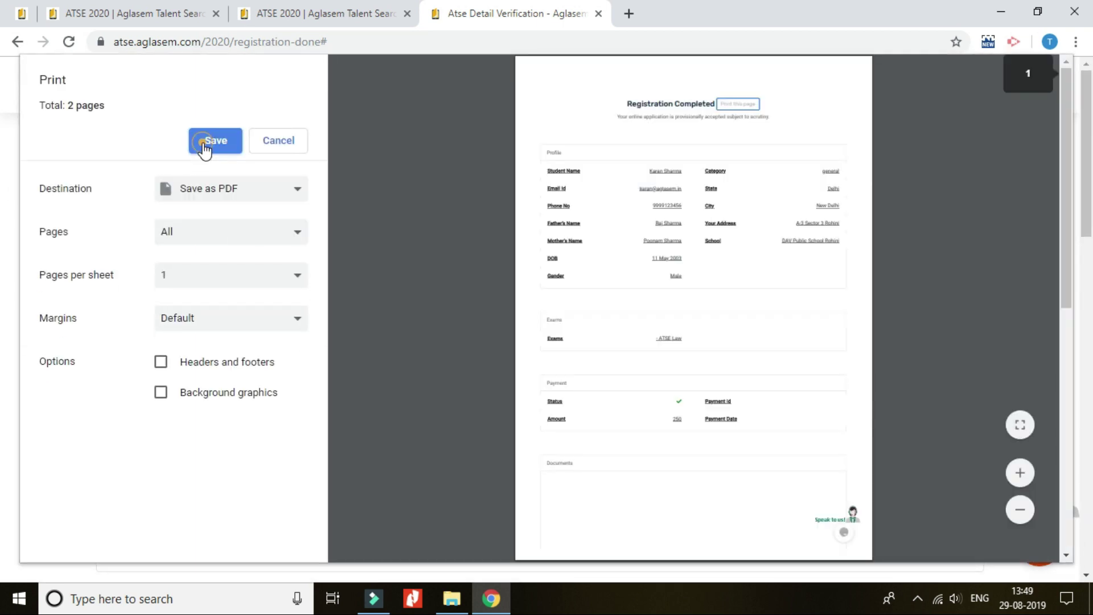
{"action": "left_click", "coordinate": [206, 142]}
{"action": "left_click", "coordinate": [431, 401]}
{"action": "left_click", "coordinate": [596, 303]}
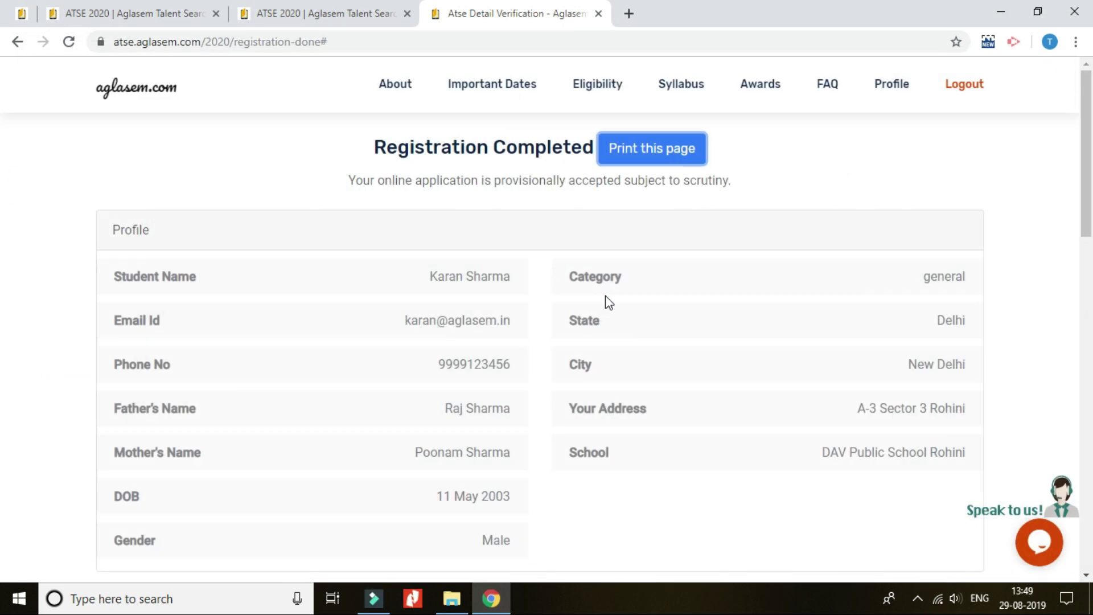
Go to the My Profile page and look over its activity entries.
{"action": "scroll", "coordinate": [606, 302], "scroll_direction": "down", "scroll_amount": 14}
{"action": "left_click", "coordinate": [147, 280]}
{"action": "scroll", "coordinate": [887, 239], "scroll_direction": "down", "scroll_amount": 15}
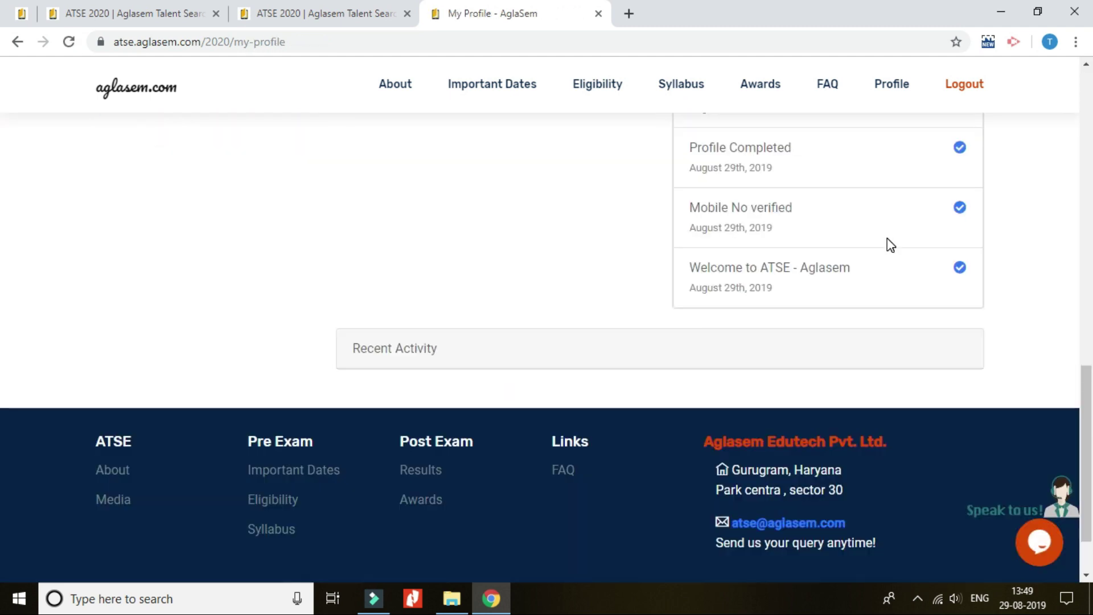
{"action": "scroll", "coordinate": [887, 239], "scroll_direction": "up", "scroll_amount": 10}
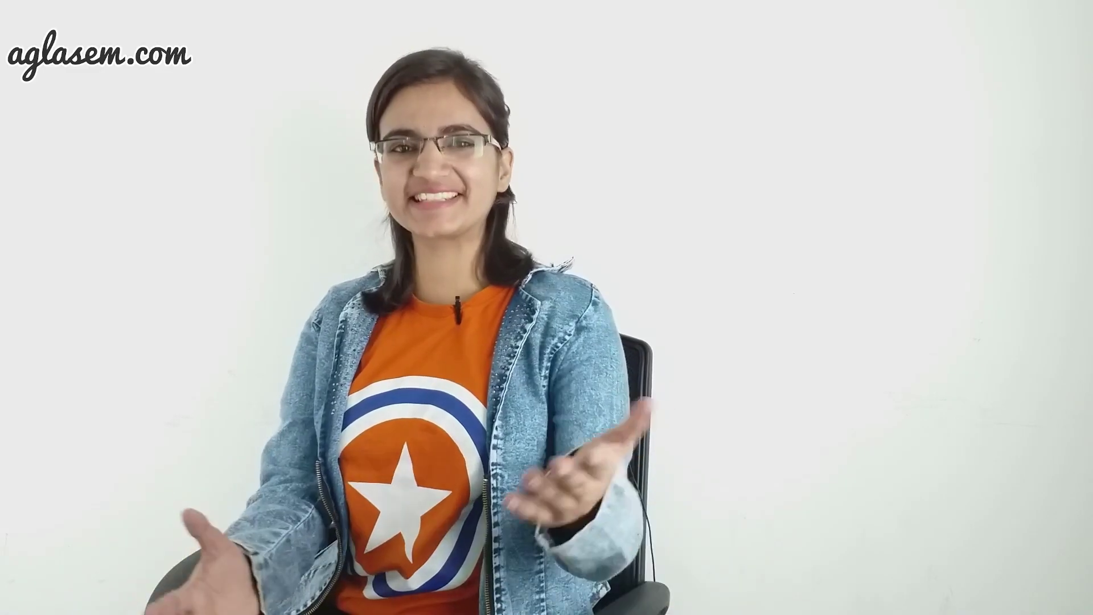